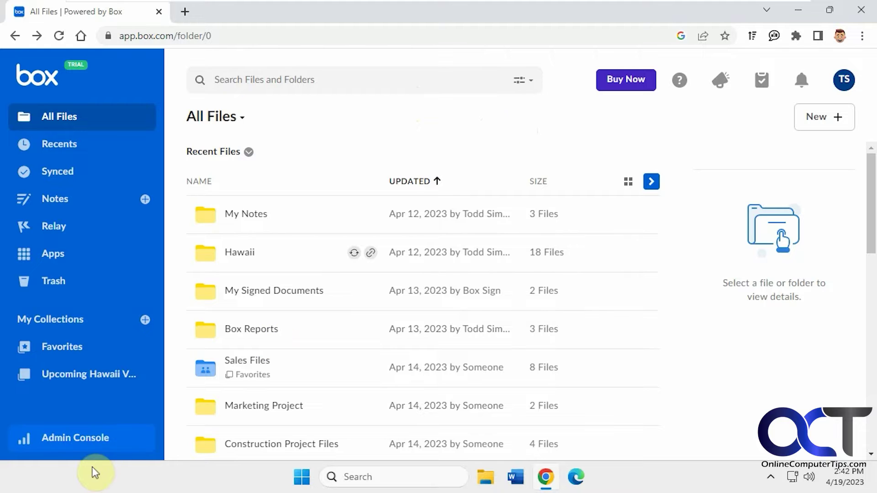
Switch from the All Files view to the Admin Console using the left sidebar link.
left_click(89, 440)
Limit the user activity chart to the Last 30 Days, leaving the activity type unchanged.
left_click(89, 439)
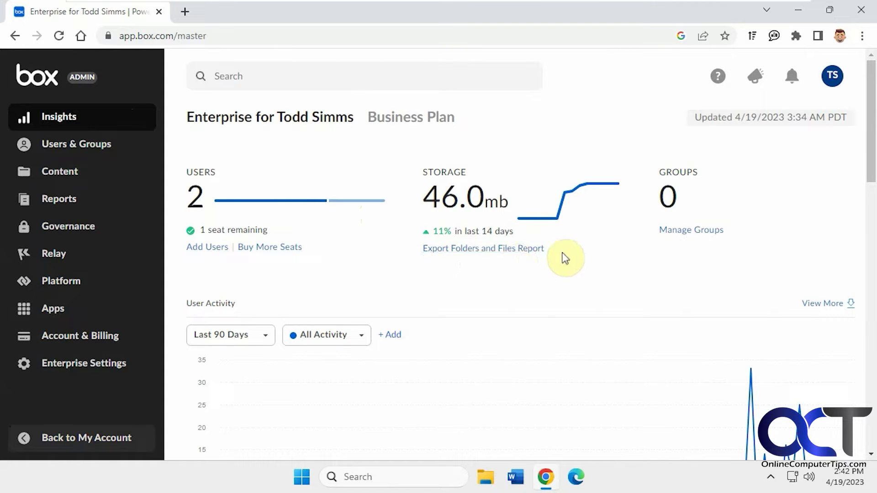
scroll(646, 261, "down", 2)
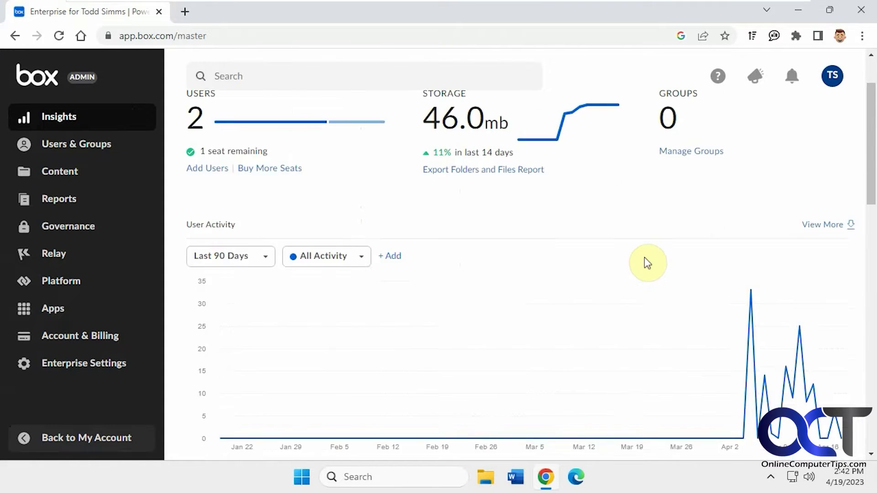
scroll(646, 261, "down", 1)
left_click(247, 199)
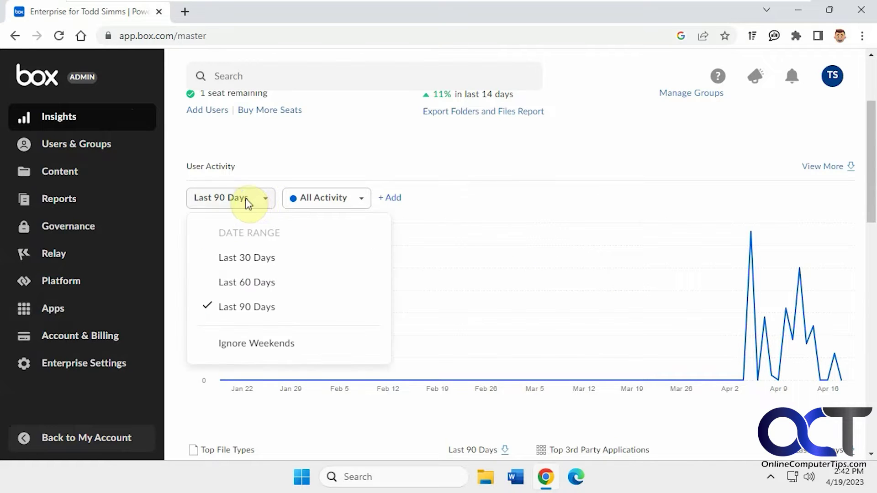
left_click(249, 256)
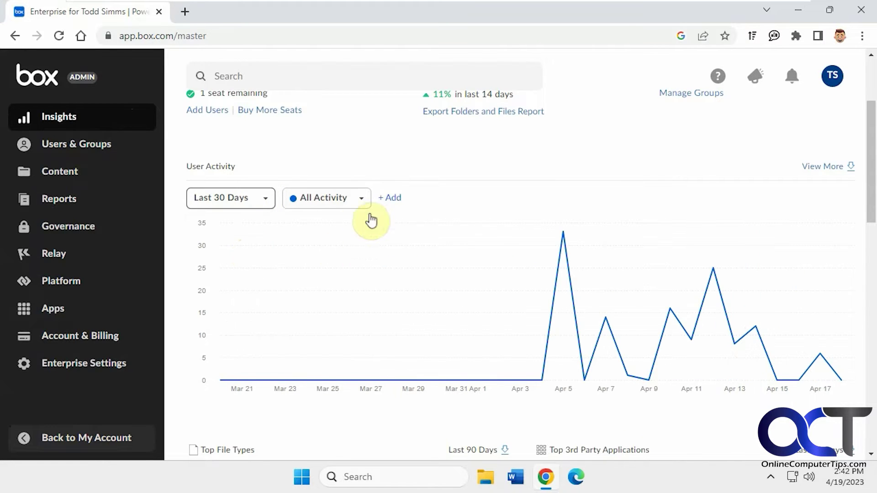
left_click(359, 205)
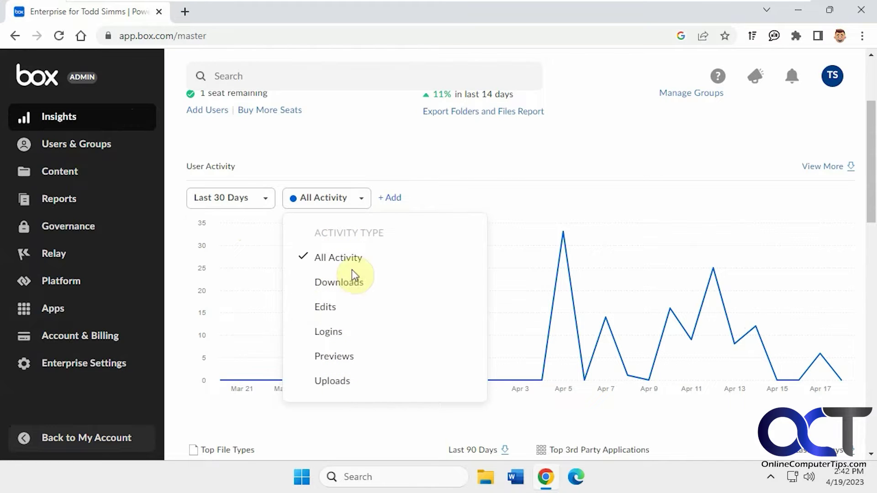
left_click(489, 165)
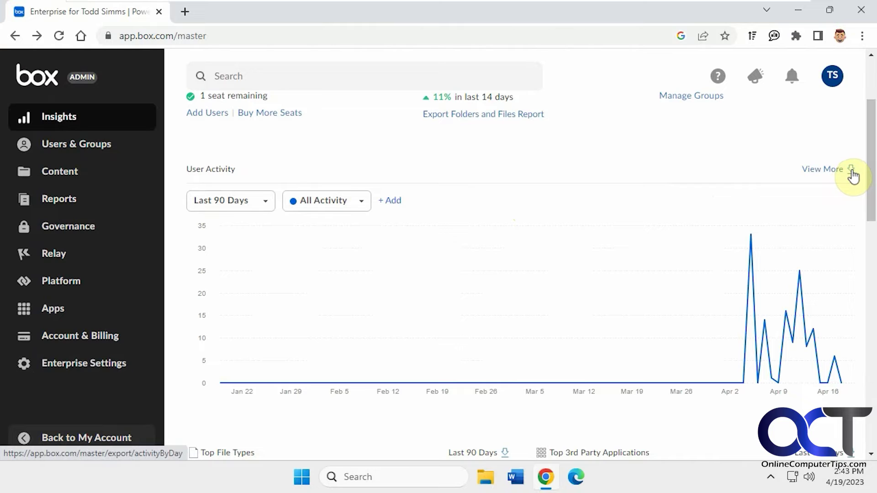
Download the daily activity spreadsheet, then open the full User Activity report.
left_click(852, 170)
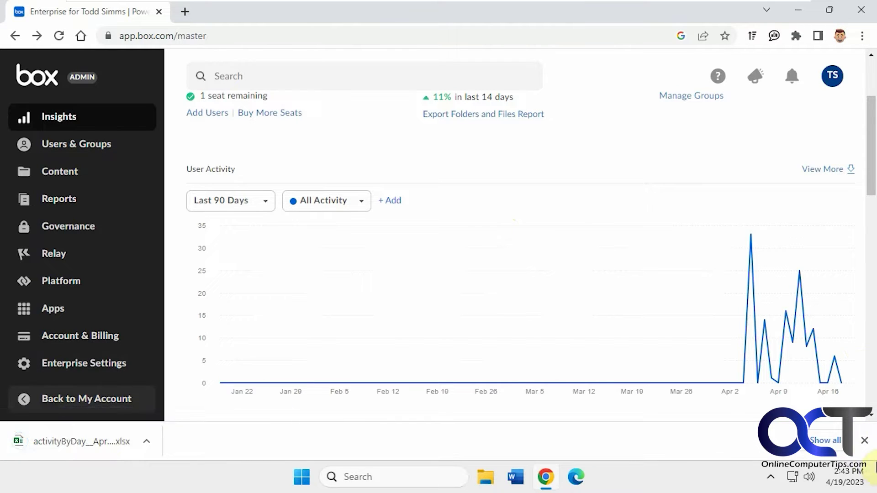
left_click(864, 440)
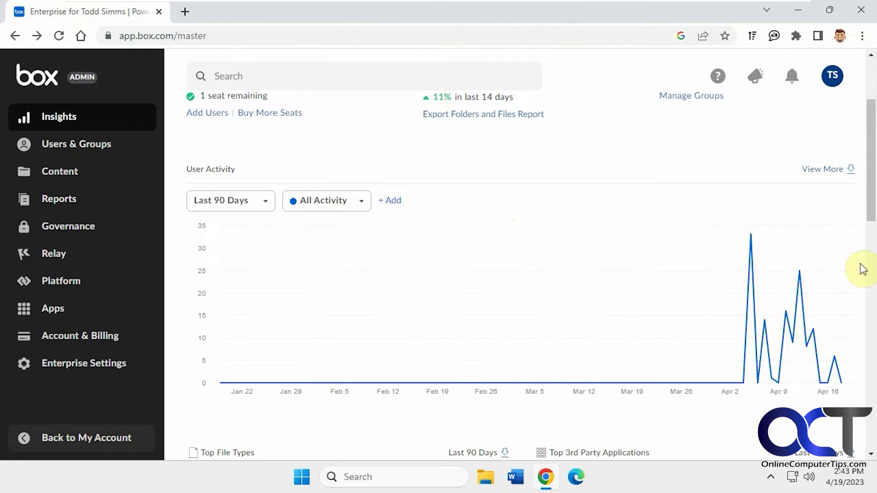
left_click(825, 173)
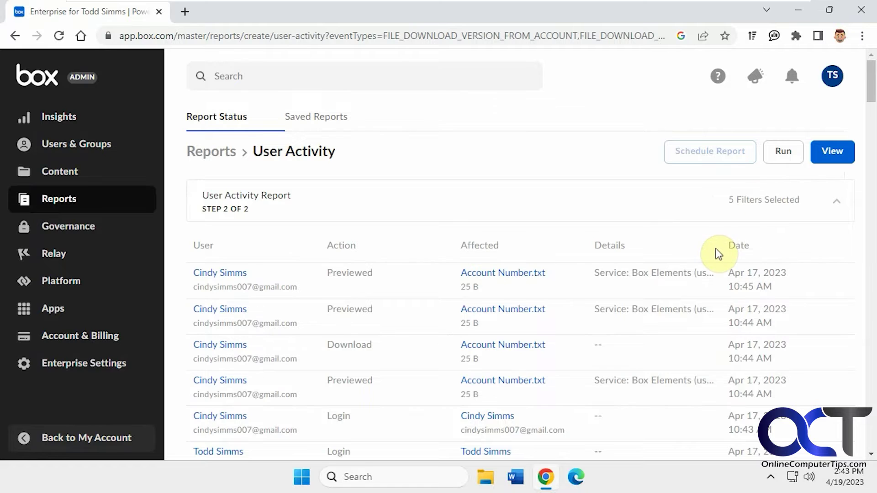
Scroll through the User Activity report's previews, downloads and logins.
scroll(718, 254, "down", 4)
scroll(719, 254, "down", 8)
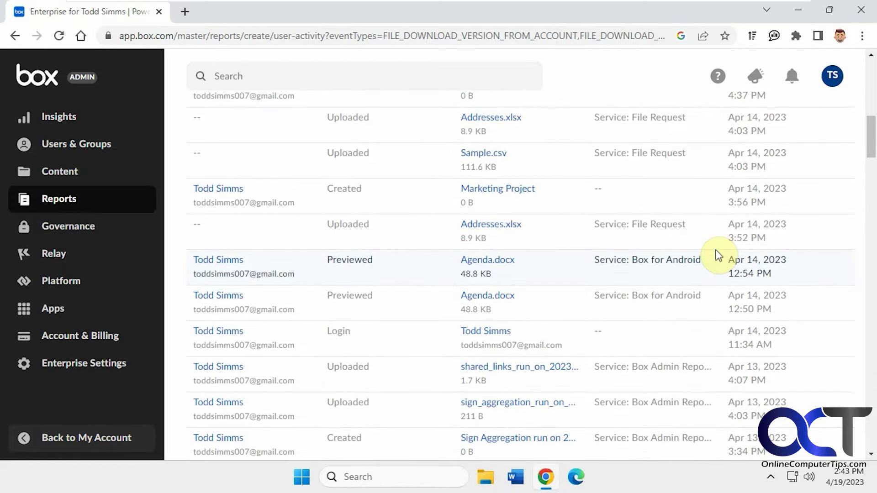
scroll(719, 255, "up", 4)
scroll(719, 254, "up", 4)
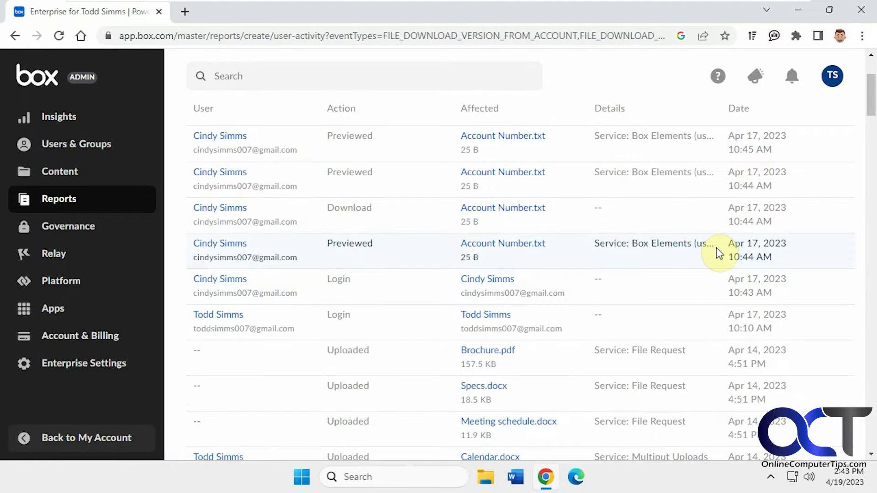
scroll(719, 253, "up", 3)
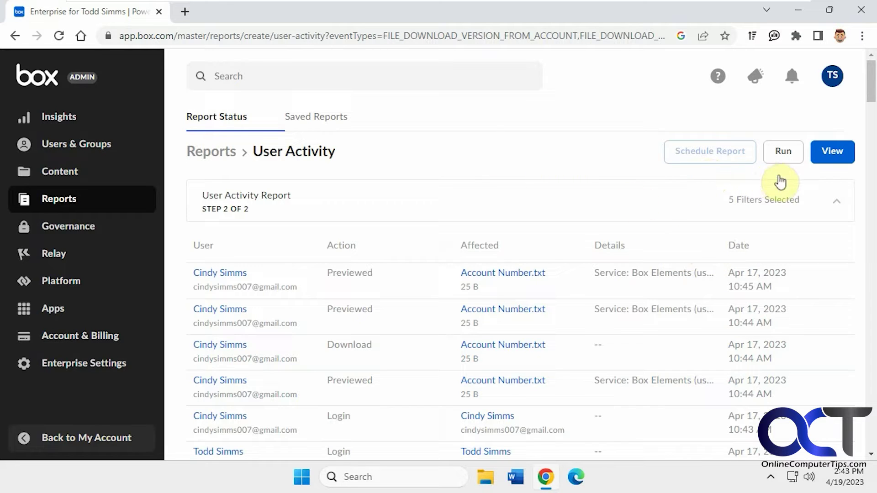
scroll(736, 220, "down", 3)
scroll(736, 220, "up", 3)
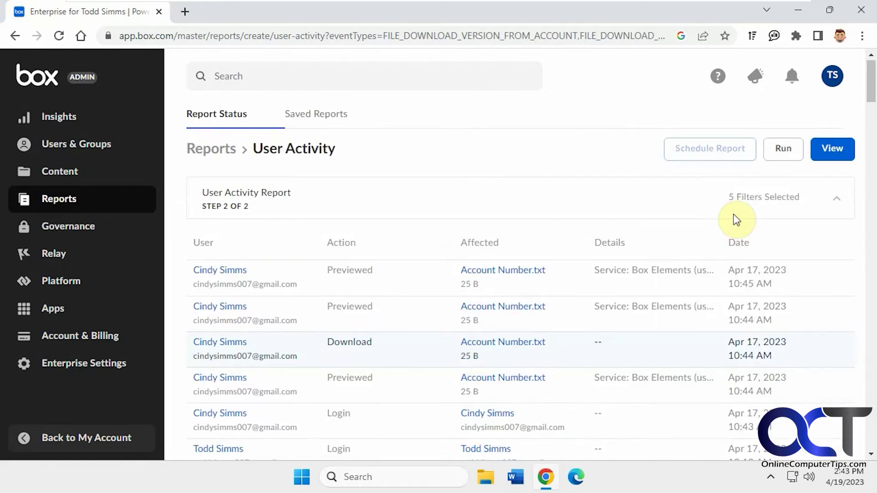
Check the empty Saved Reports list, then return to the Insights dashboard.
left_click(323, 118)
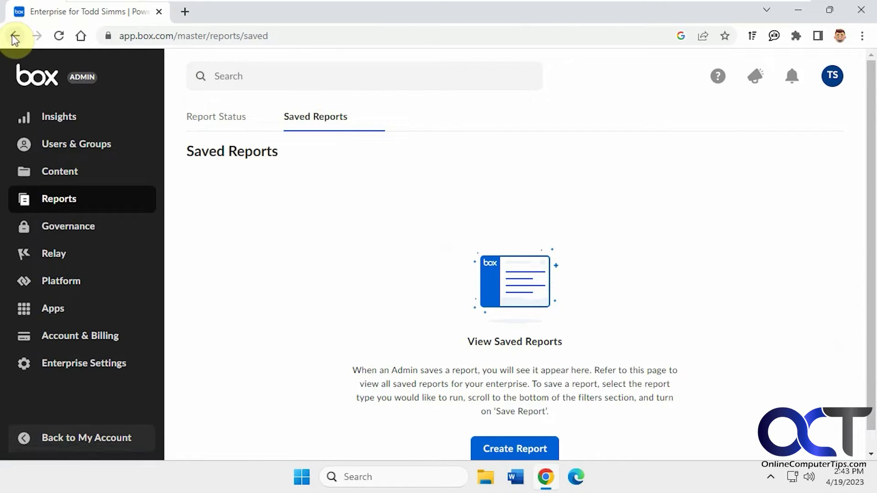
left_click(59, 117)
Review Top File Types, Top 3rd Party Applications and the Geographic Activity map, then go to Users & Groups.
scroll(460, 300, "down", 1)
scroll(459, 298, "down", 8)
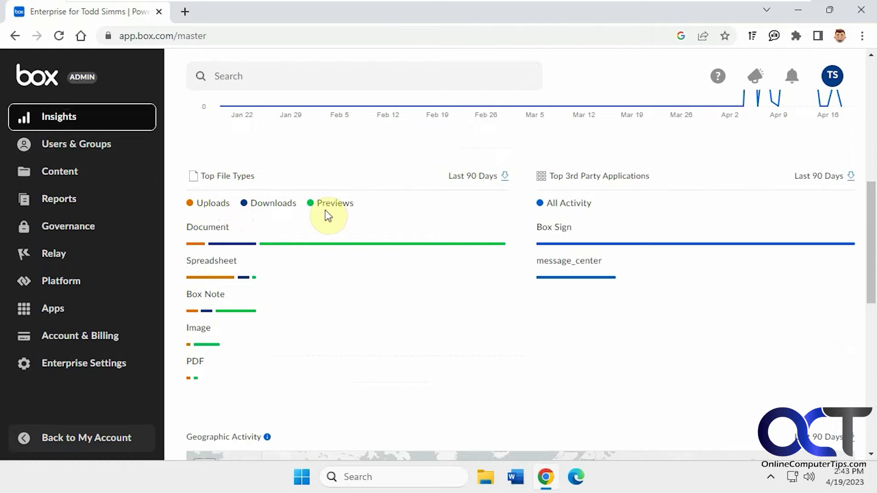
mouse_move(216, 283)
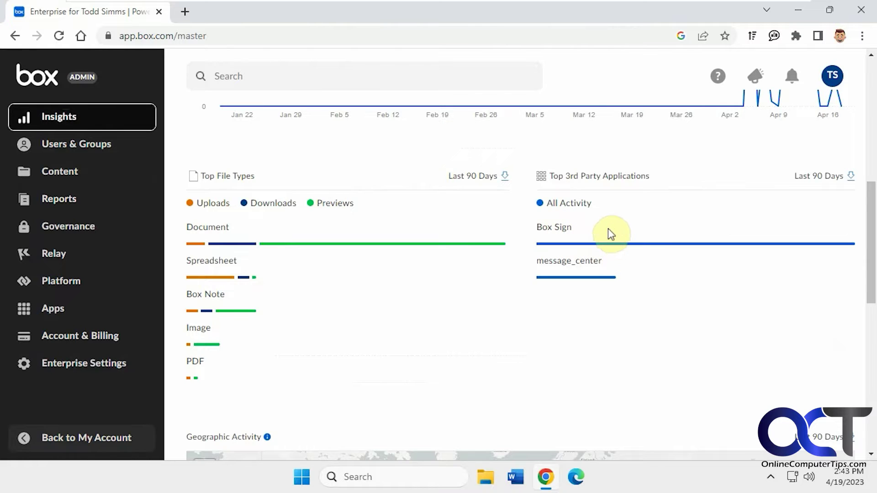
mouse_move(612, 246)
scroll(405, 413, "down", 3)
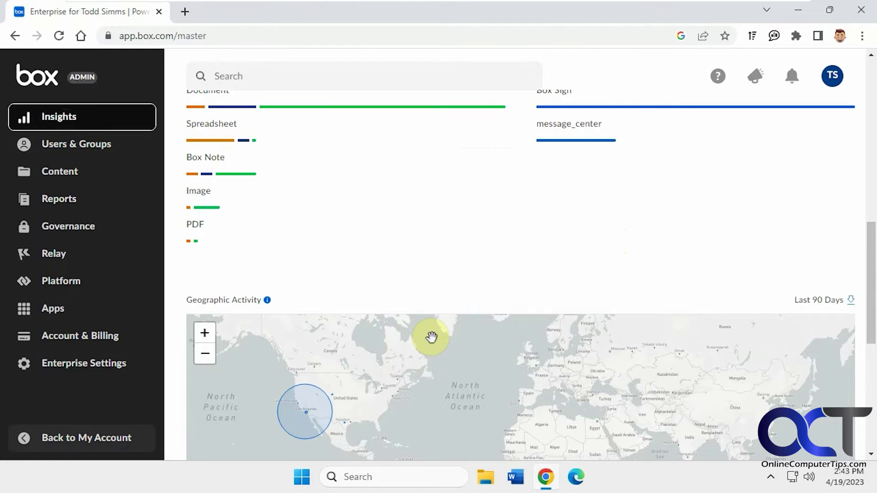
scroll(431, 337, "up", 4)
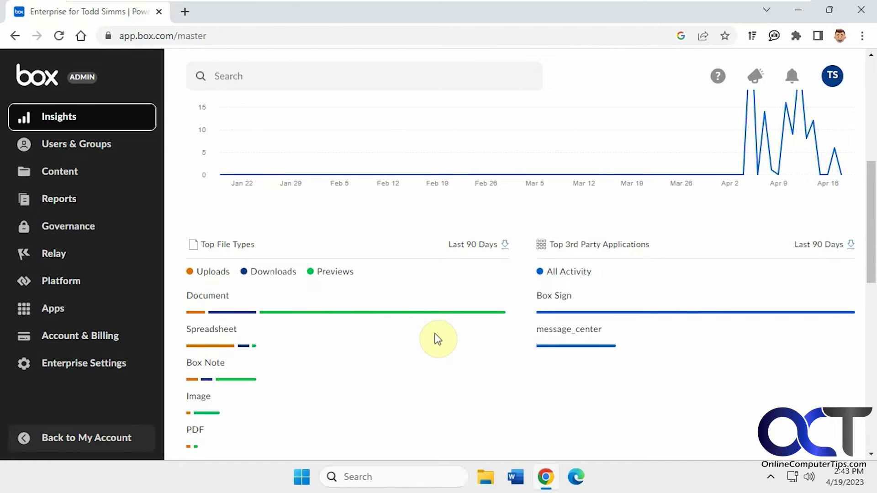
left_click(89, 146)
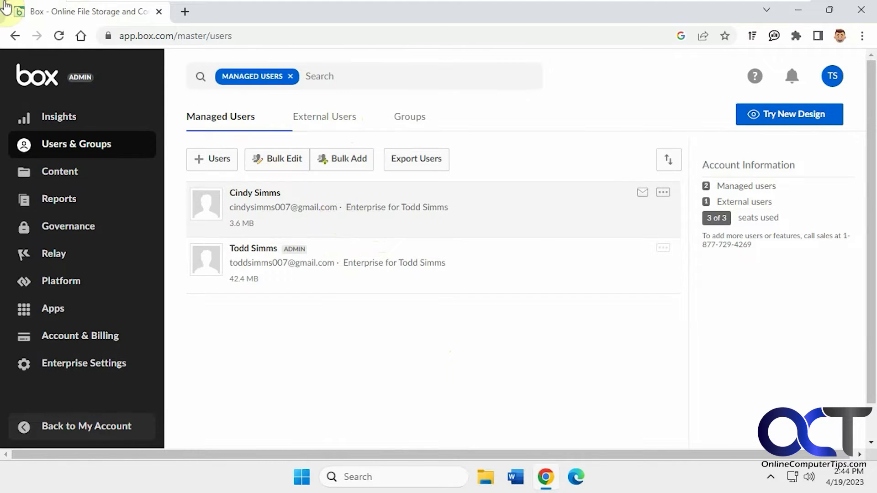
Expand the first managed user's account details, keeping the status Active.
left_click(337, 207)
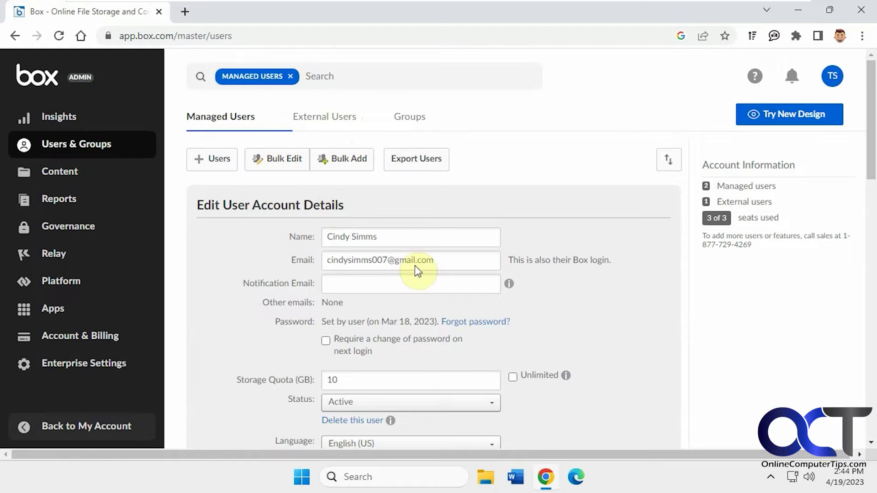
scroll(439, 299, "down", 3)
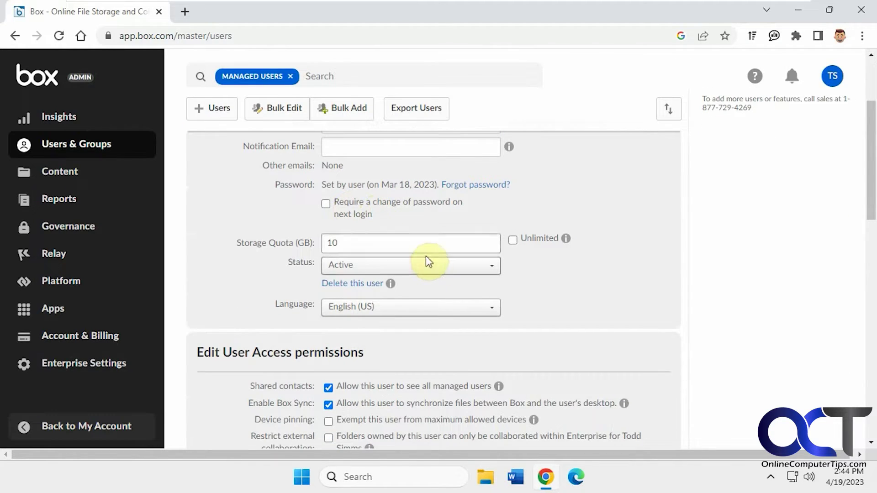
left_click(432, 270)
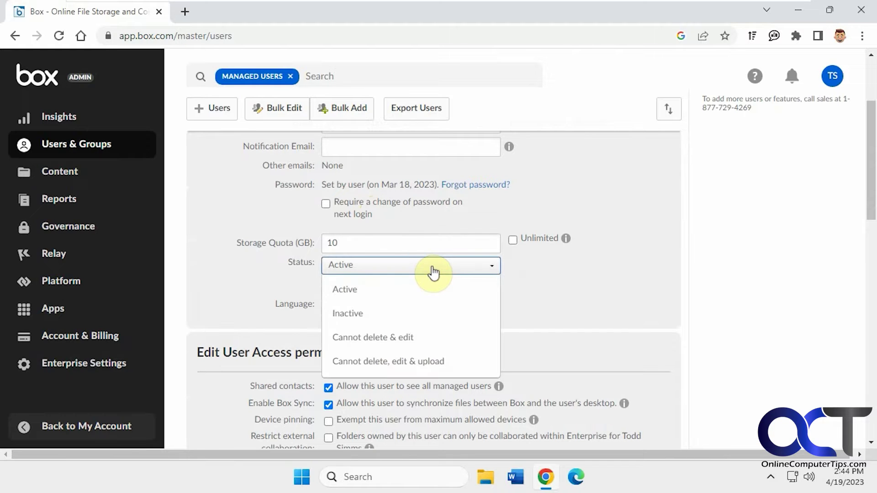
left_click(433, 269)
Review the user's permissions and folders, then switch to the External Users list.
scroll(433, 272, "down", 3)
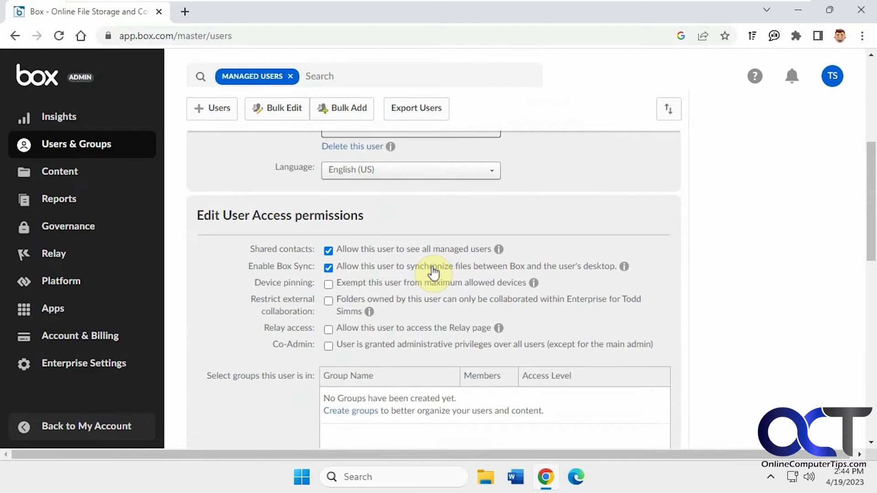
scroll(433, 270, "down", 1)
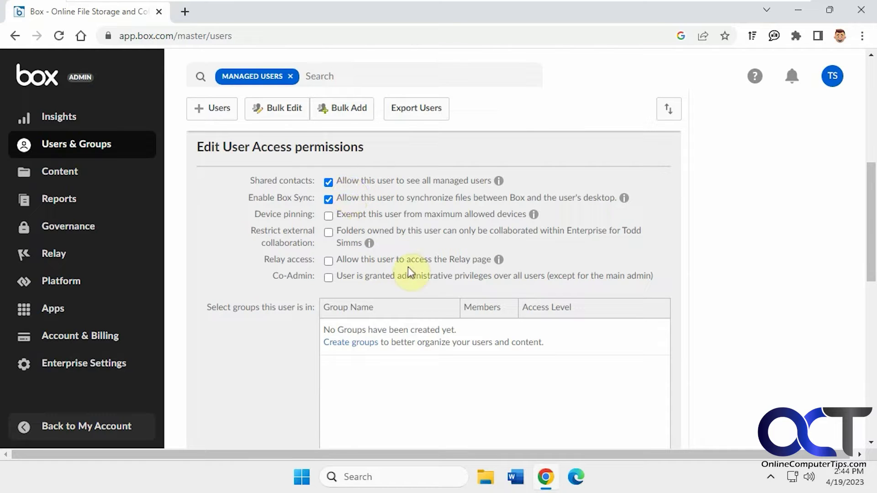
scroll(406, 269, "down", 4)
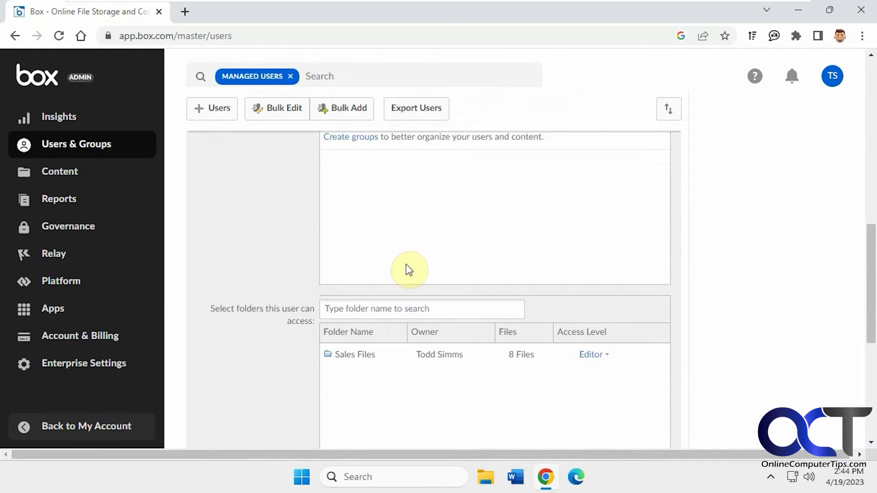
scroll(409, 270, "down", 3)
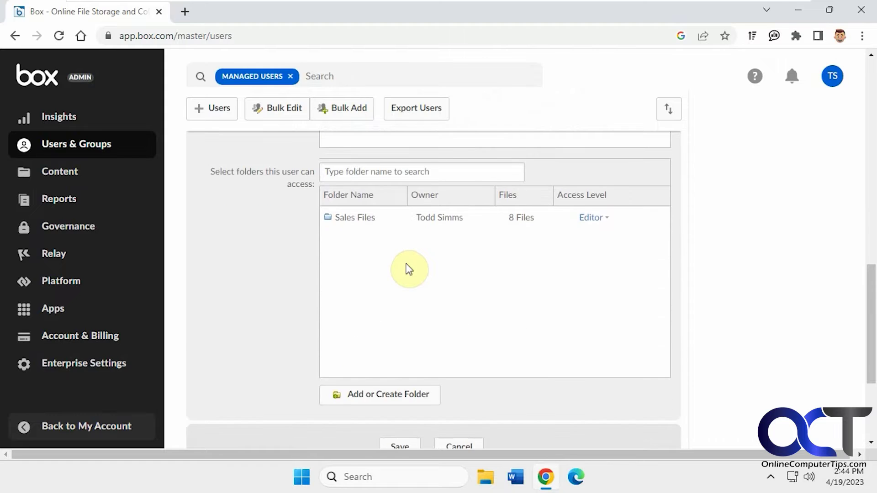
scroll(409, 269, "down", 3)
scroll(409, 269, "up", 10)
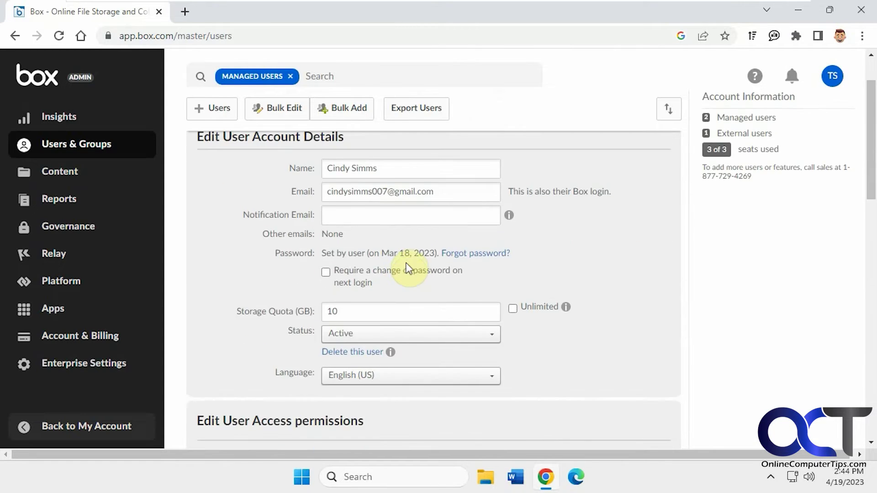
scroll(408, 268, "up", 2)
left_click(339, 115)
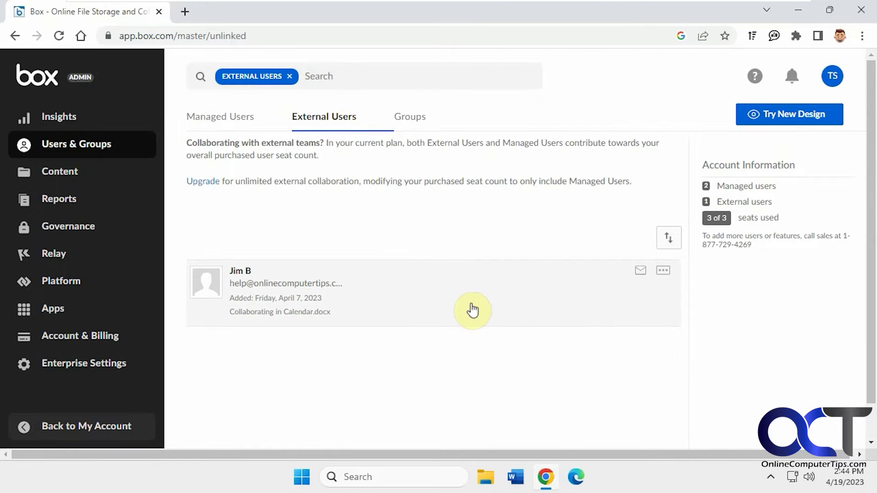
Expand and review the external collaborator's details for Calendar.docx.
left_click(491, 301)
scroll(475, 293, "down", 3)
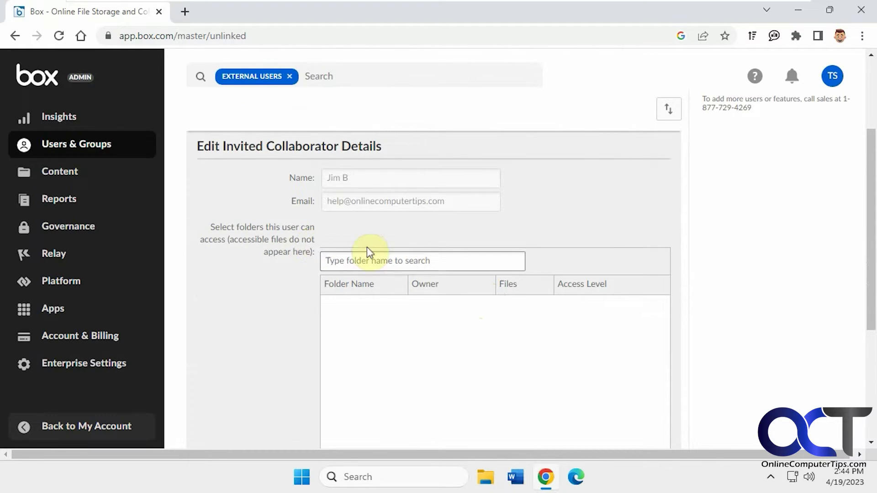
scroll(411, 271, "down", 3)
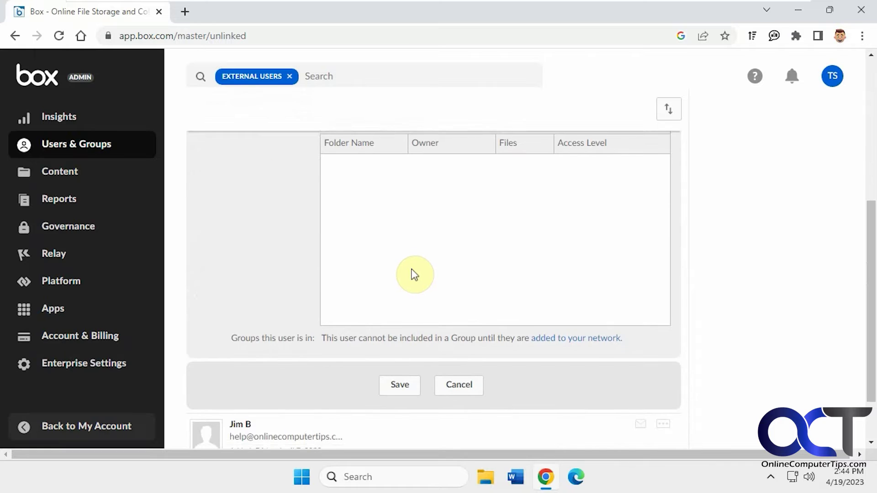
scroll(414, 274, "down", 2)
scroll(410, 269, "up", 6)
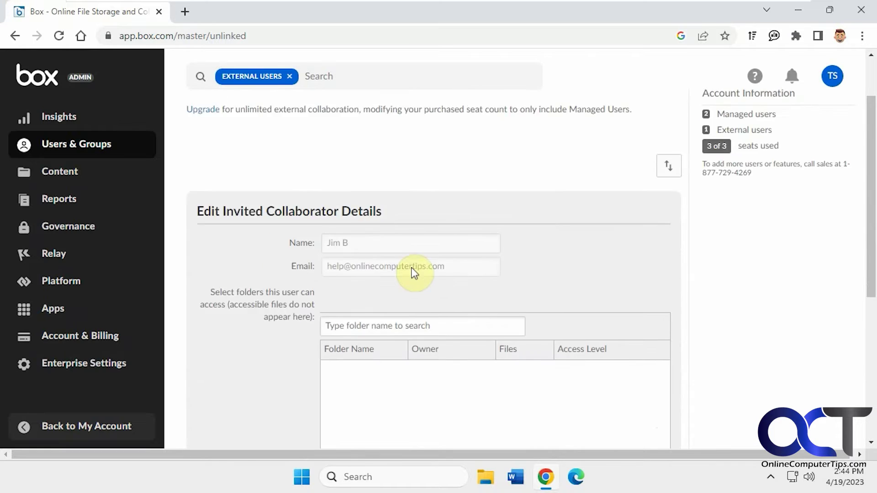
Clear the External Users filter and switch to the Groups list.
left_click(289, 76)
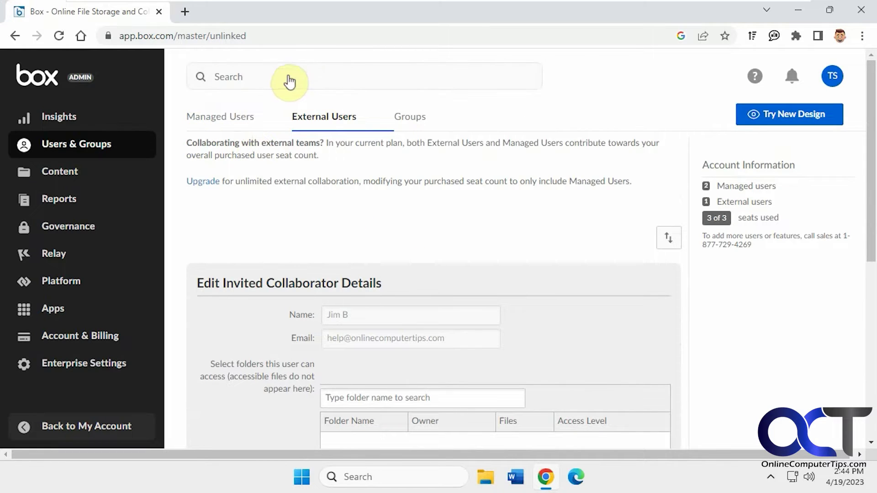
left_click(413, 119)
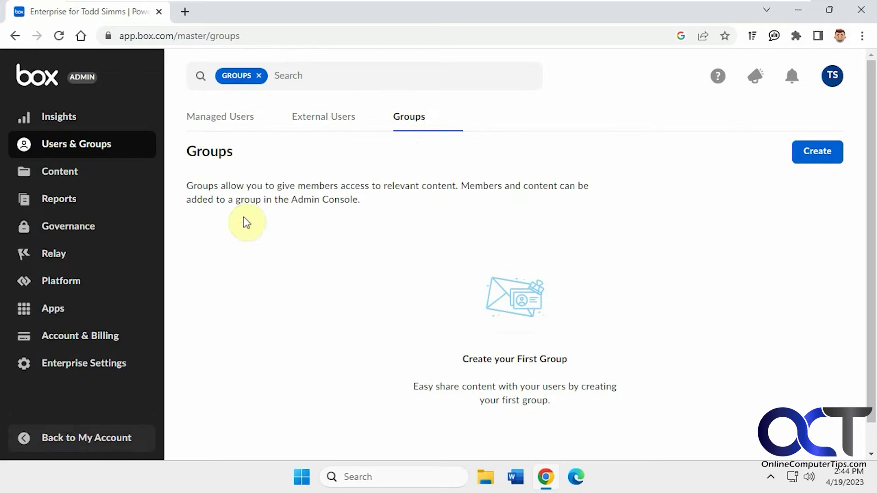
Open Content's File Requests and inspect the Construction Project Files request's options.
left_click(64, 176)
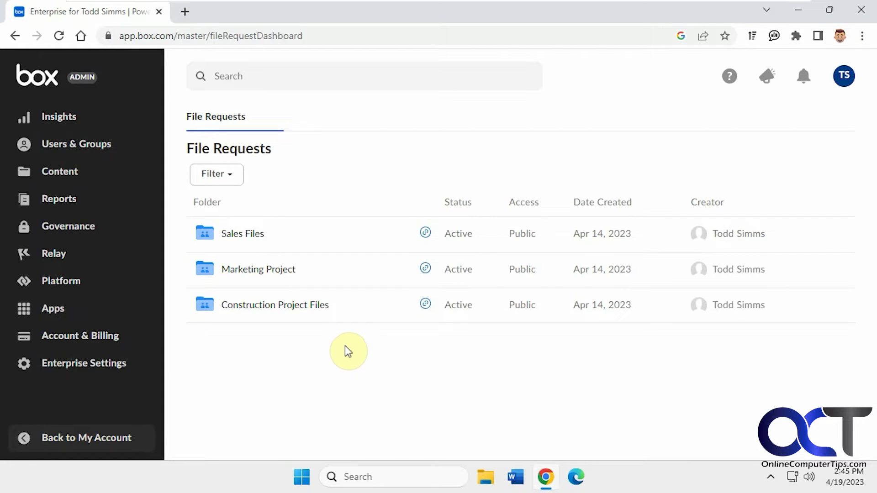
left_click(832, 306)
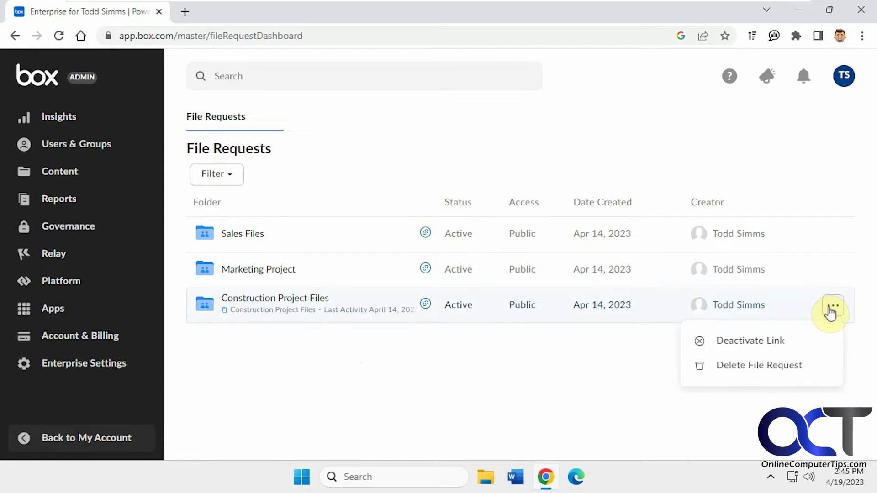
left_click(581, 369)
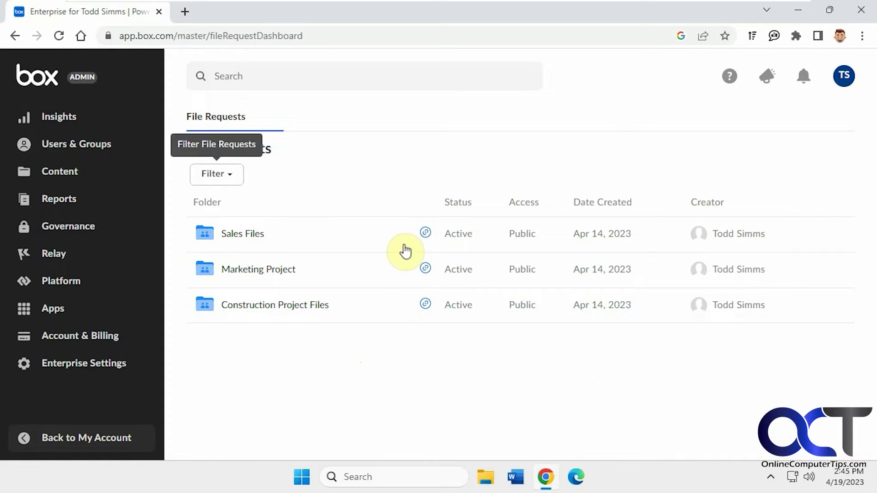
Check the file request filter options, then go to the Reports section.
left_click(230, 178)
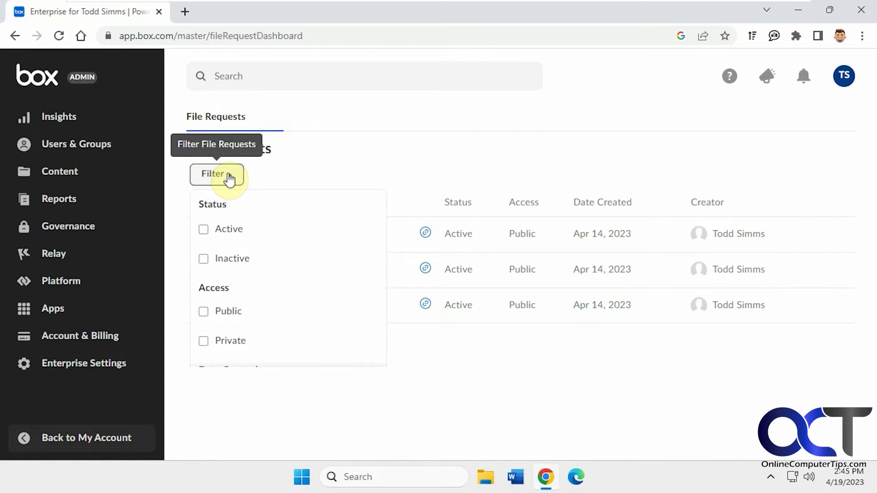
left_click(229, 178)
left_click(131, 182)
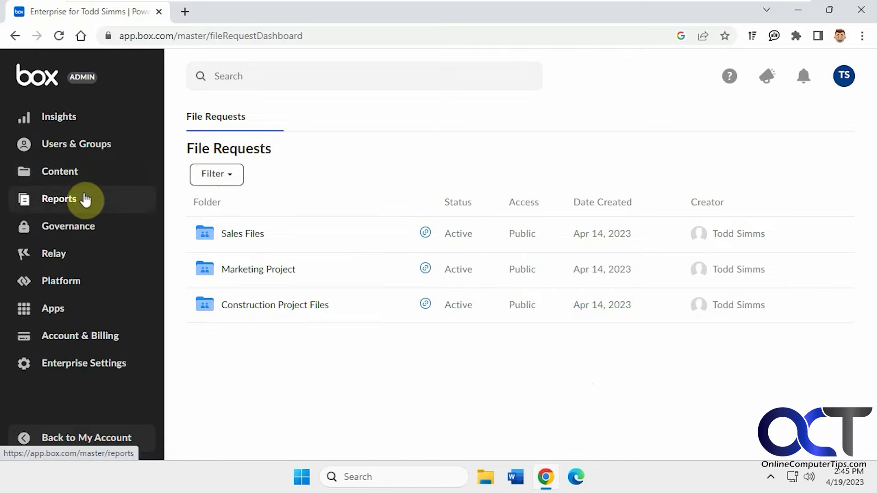
left_click(71, 199)
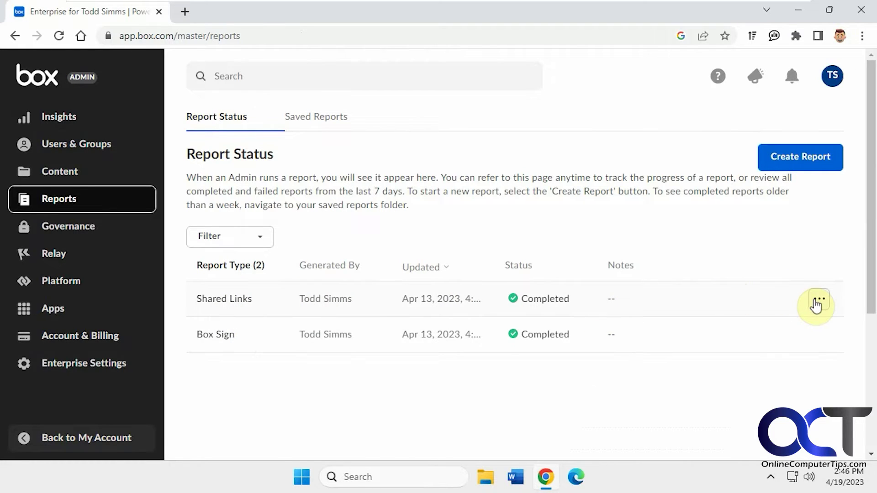
View the completed Shared Links report file from its options menu.
left_click(816, 302)
left_click(779, 337)
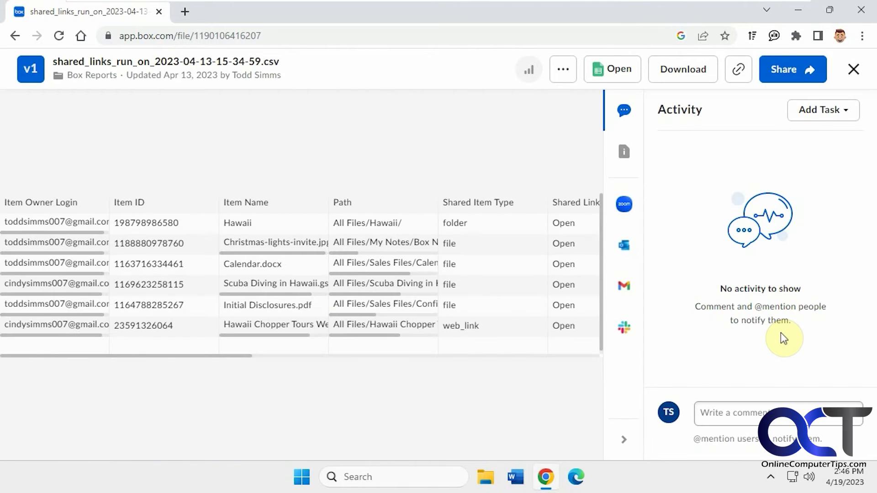
Open the shared_links CSV report in Notepad, then minimize Notepad and close the preview.
mouse_move(218, 228)
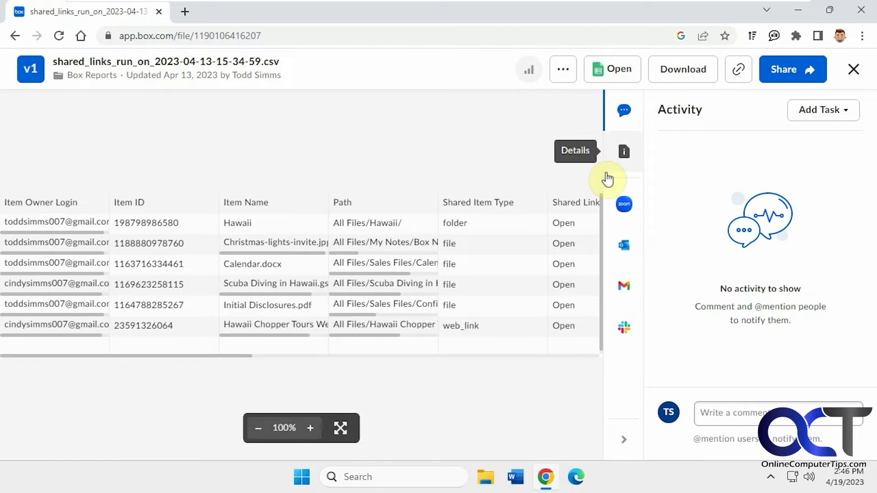
left_click(616, 72)
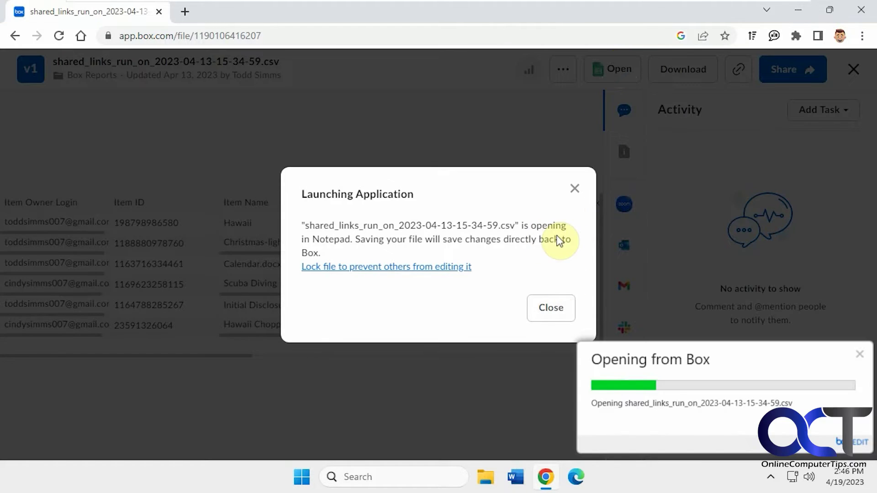
left_click(566, 306)
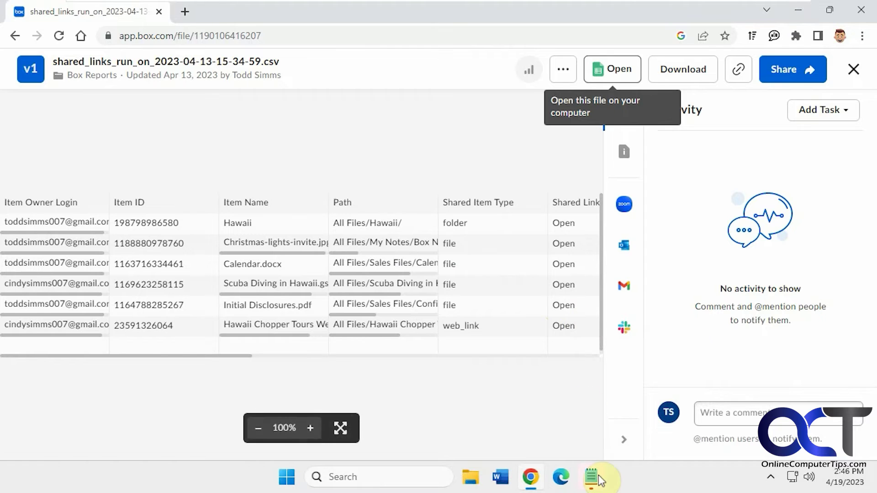
left_click(592, 486)
left_click(591, 485)
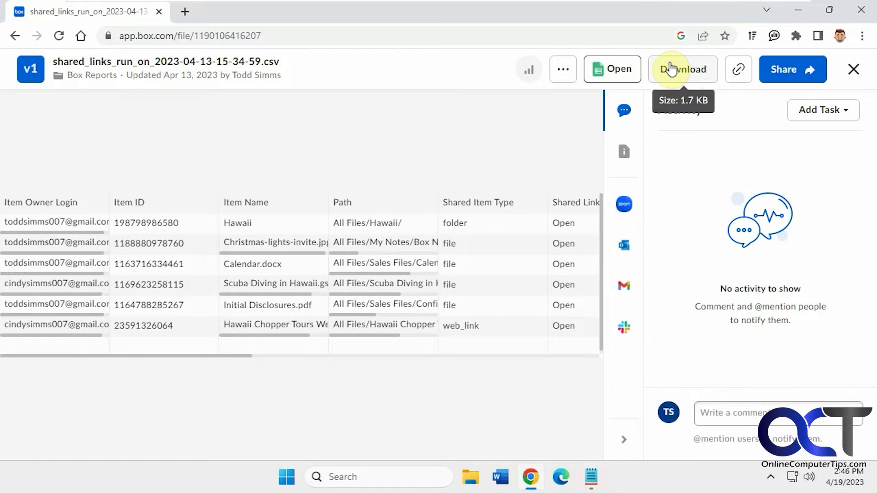
left_click(853, 70)
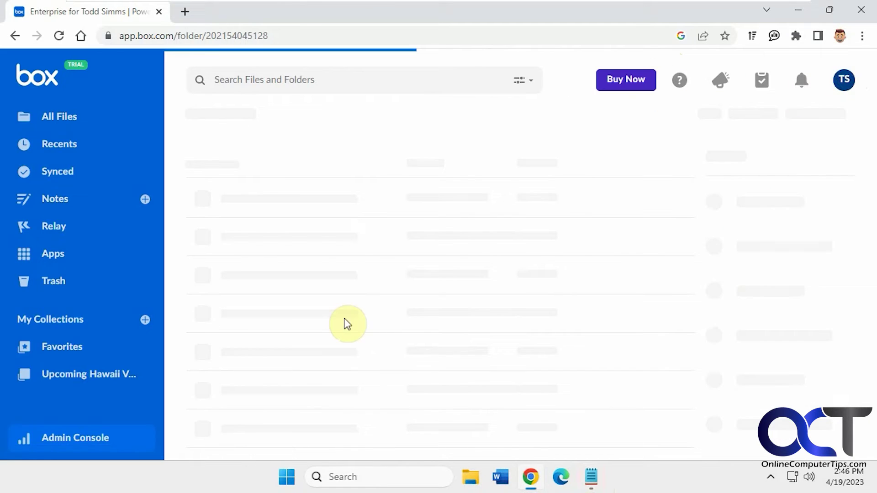
Return to the Admin Console and review Governance's retention, legal hold and trash upgrade page.
left_click(92, 444)
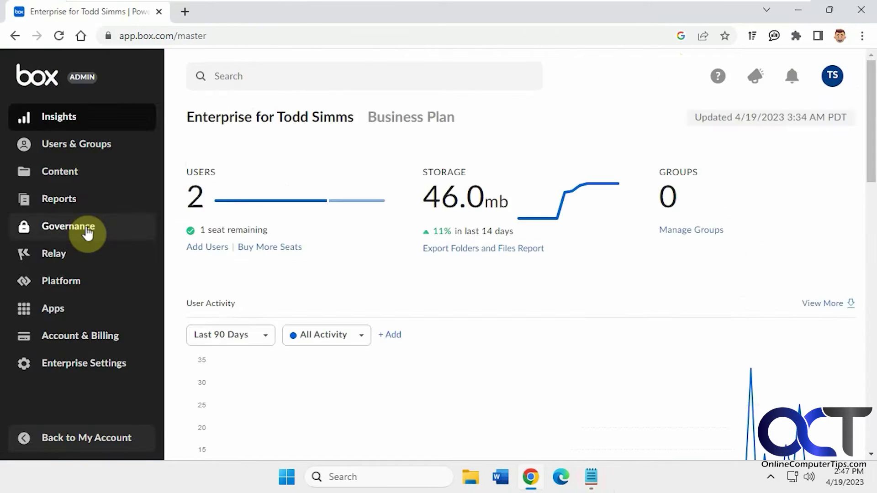
left_click(87, 231)
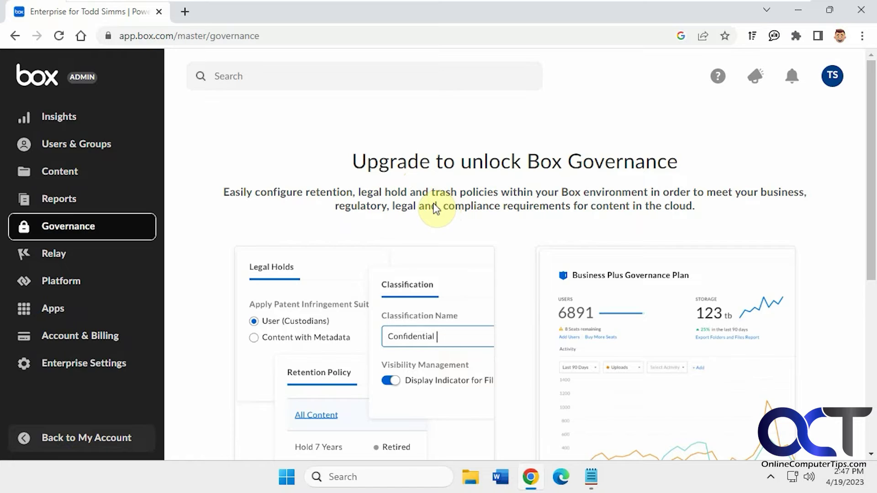
scroll(436, 205, "down", 2)
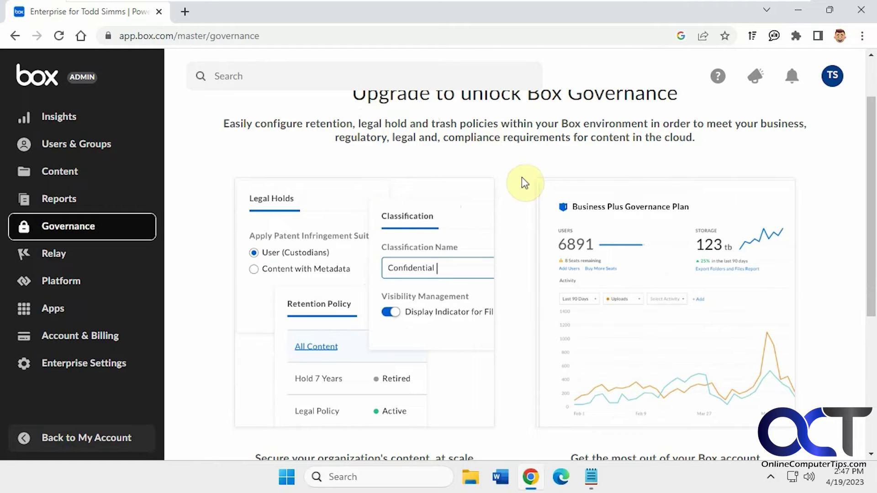
scroll(521, 177, "down", 3)
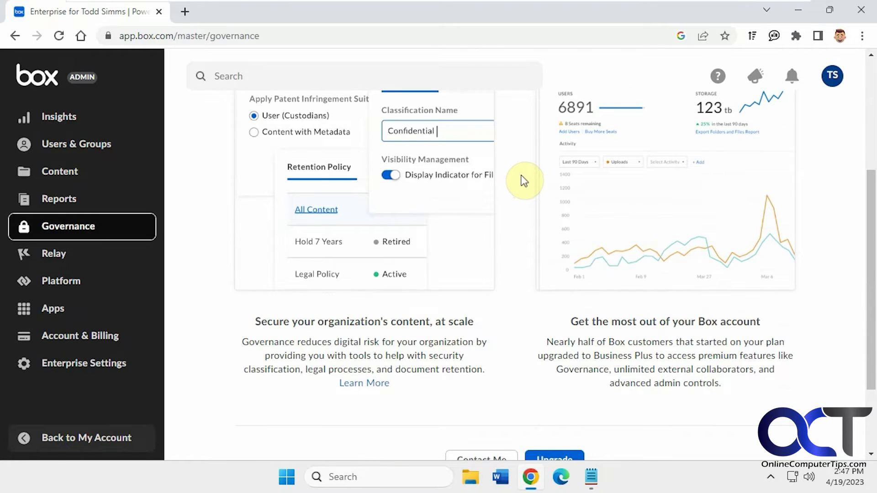
scroll(522, 174, "down", 2)
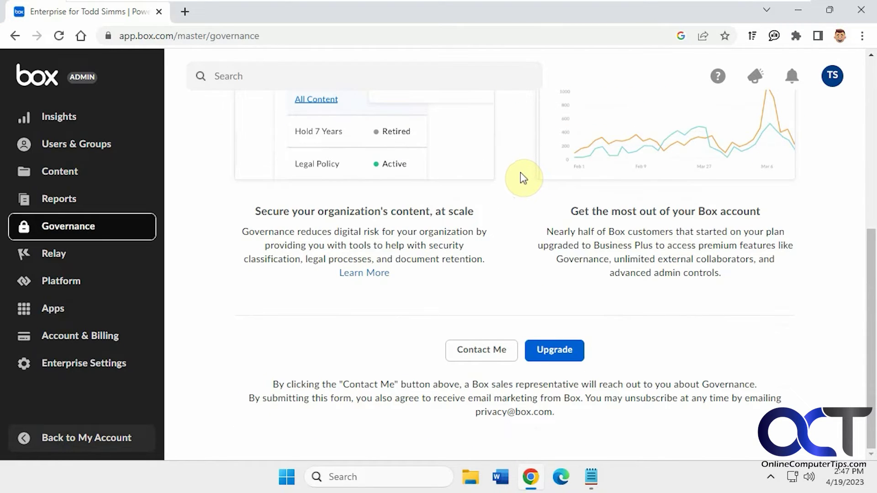
scroll(523, 178, "up", 3)
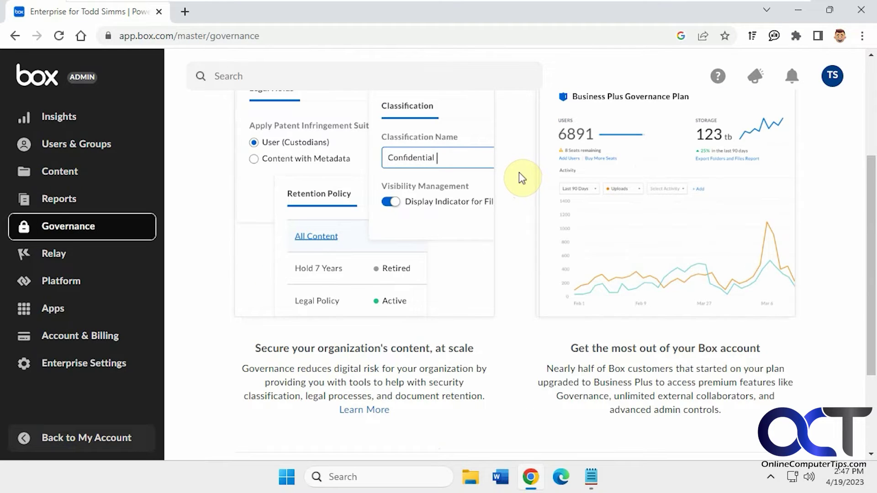
Open Relay and advance its intro carousel to the Streamline team collaboration slide.
left_click(56, 255)
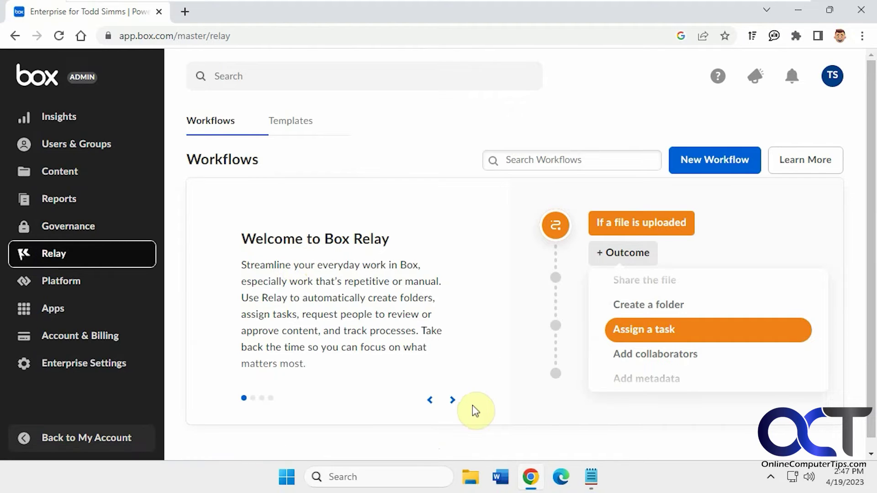
left_click(458, 402)
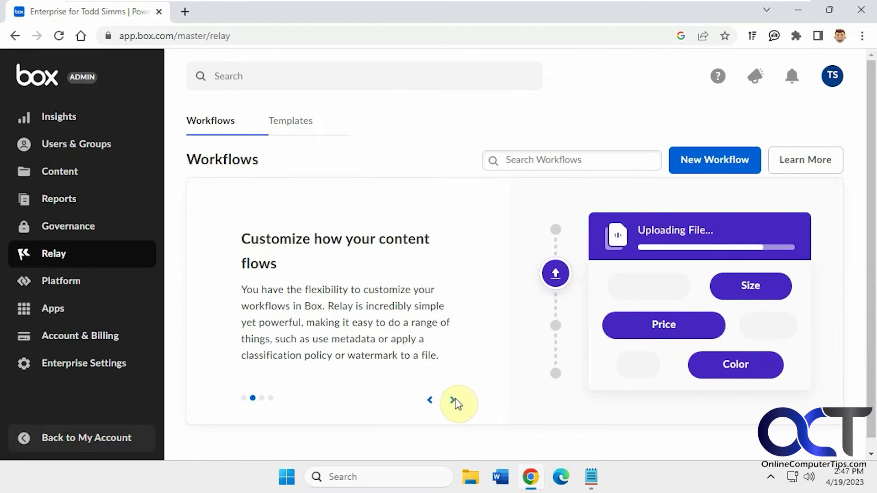
left_click(453, 401)
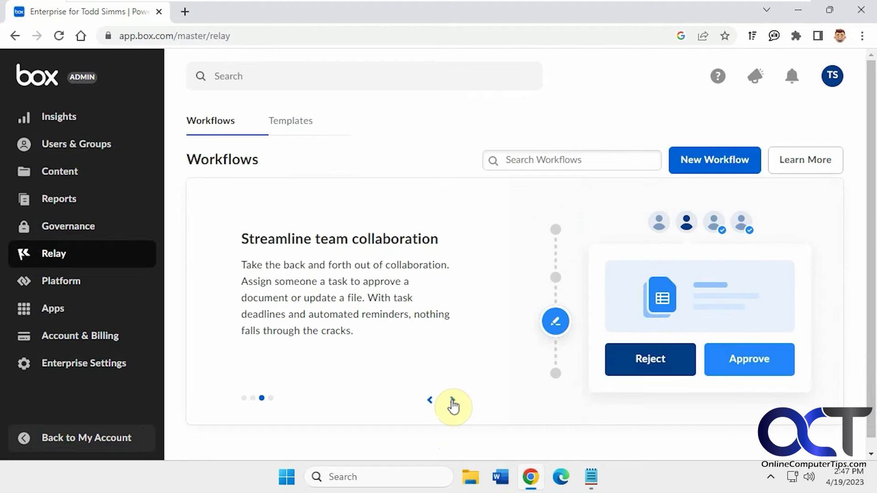
Check Relay's empty Templates list and its Workflows, then move to Platform's Developer Sandboxes.
left_click(289, 123)
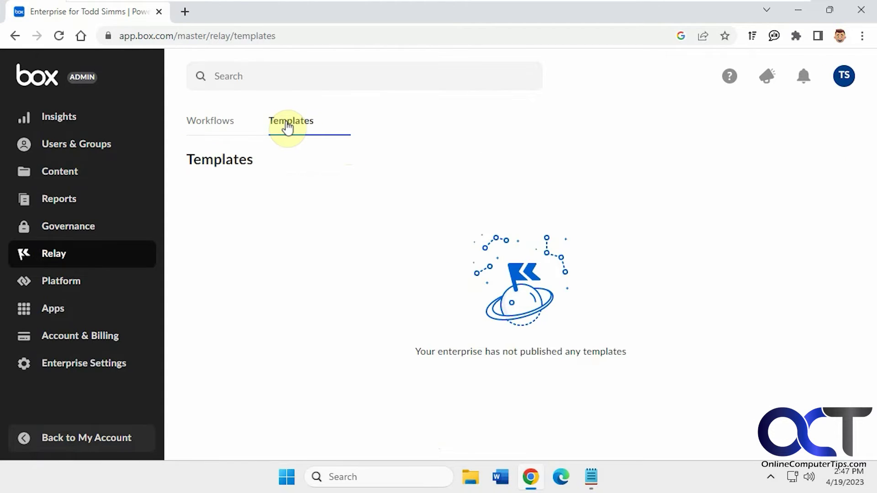
left_click(206, 120)
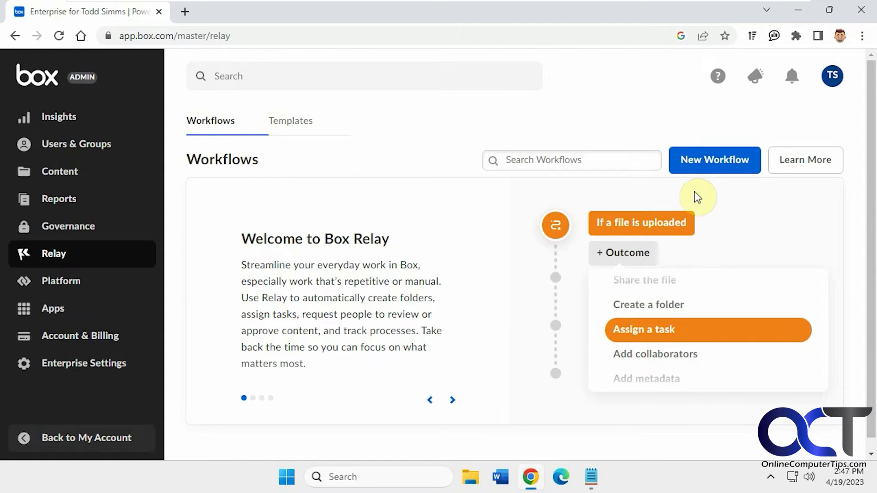
left_click(62, 280)
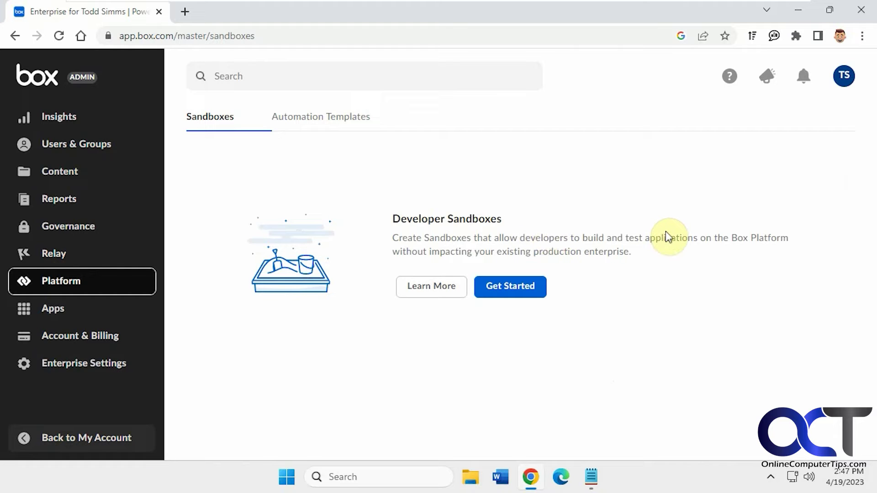
Browse Platform's Automation Templates, then bring up the Apps page with Box Apps & Integrations.
left_click(323, 119)
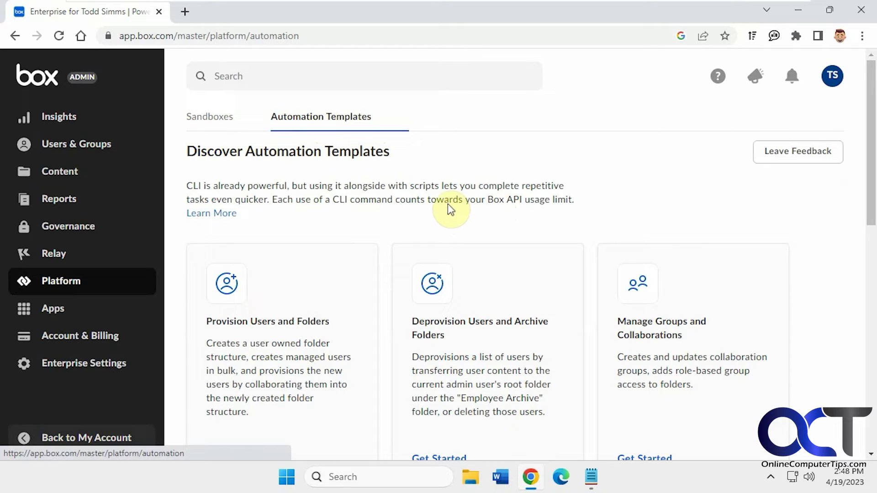
scroll(442, 205, "down", 4)
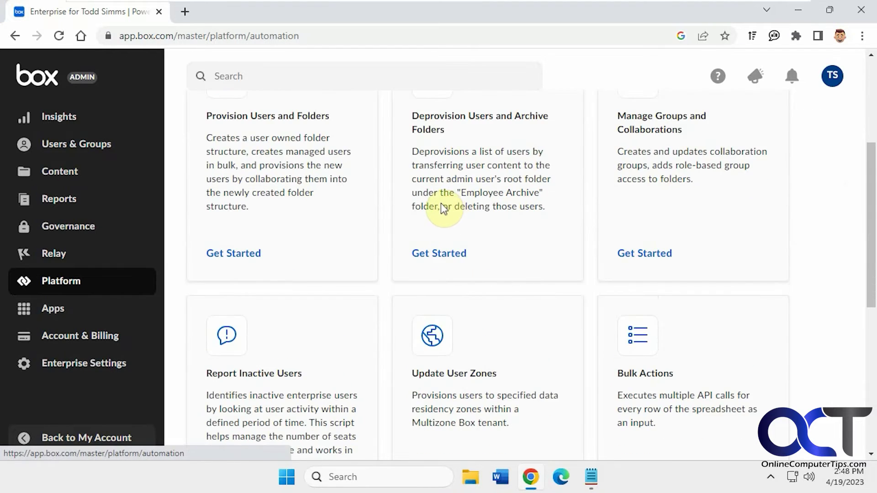
scroll(440, 203, "down", 6)
left_click(53, 311)
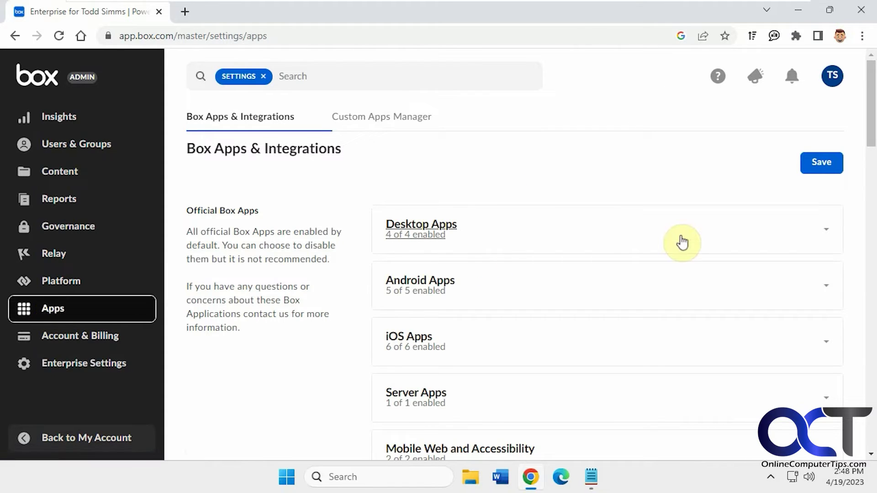
left_click(829, 231)
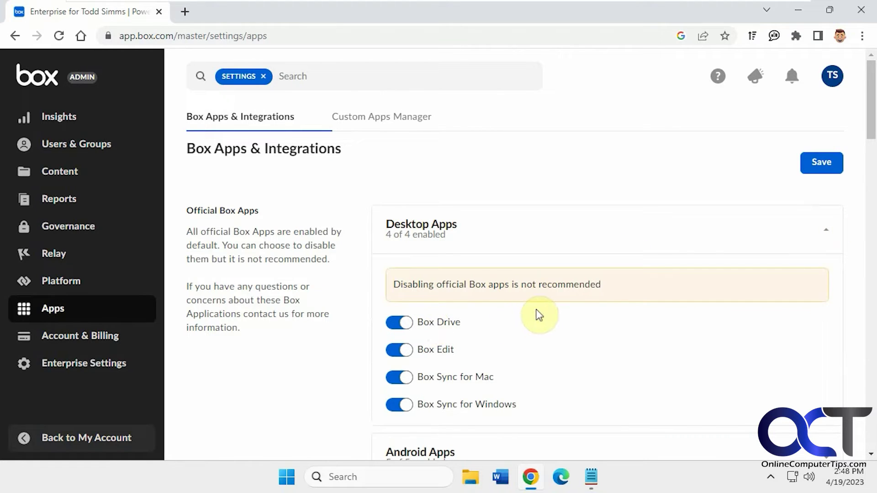
left_click(825, 232)
scroll(805, 249, "down", 5)
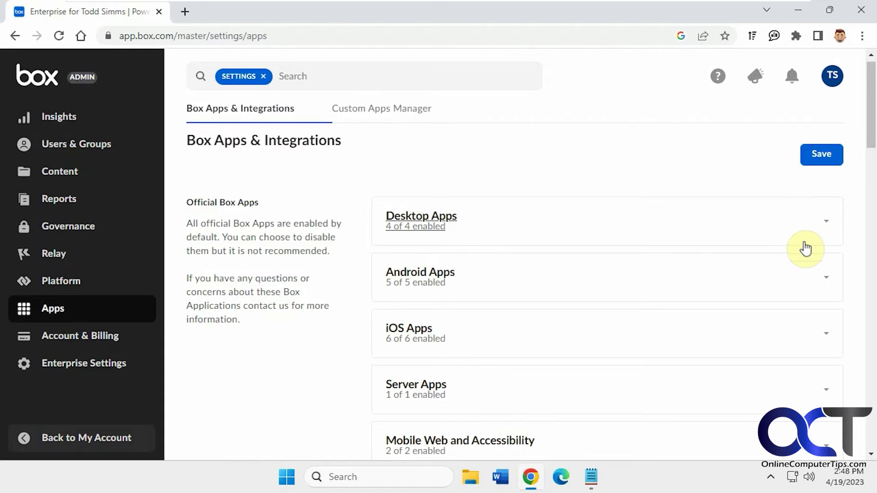
scroll(804, 241, "down", 1)
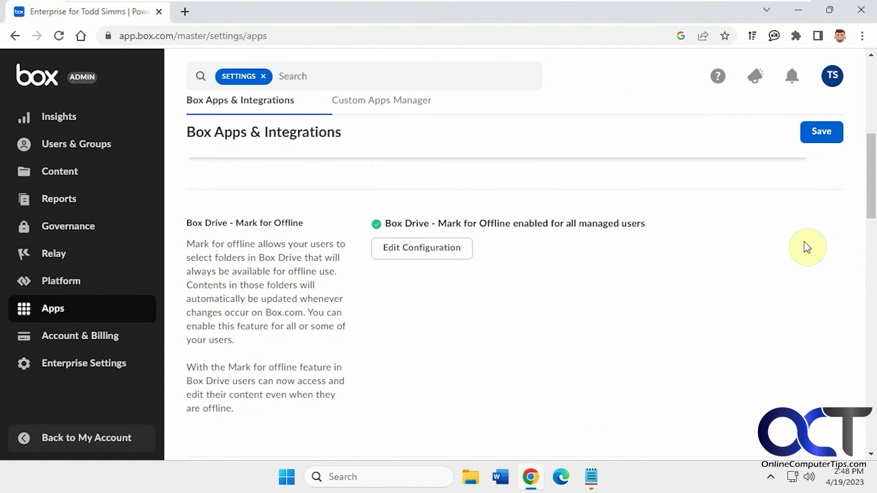
scroll(640, 260, "down", 2)
scroll(651, 262, "down", 4)
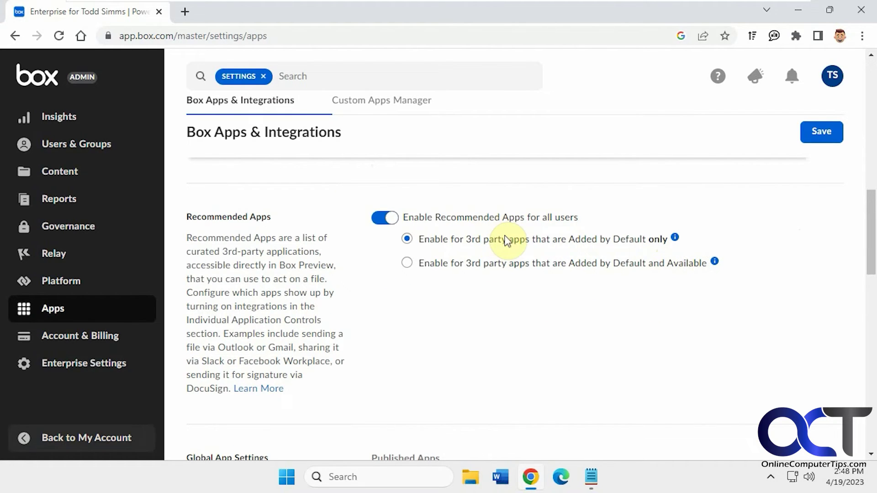
scroll(566, 284, "down", 4)
scroll(568, 288, "down", 3)
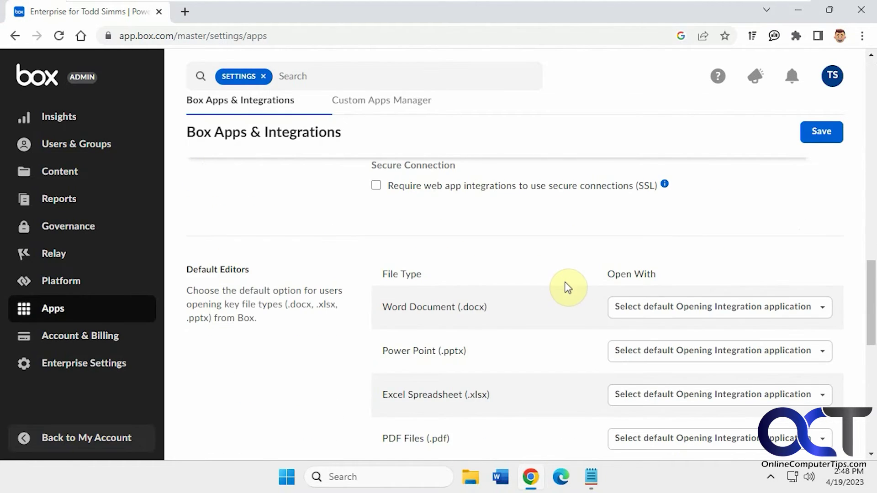
scroll(568, 285, "down", 2)
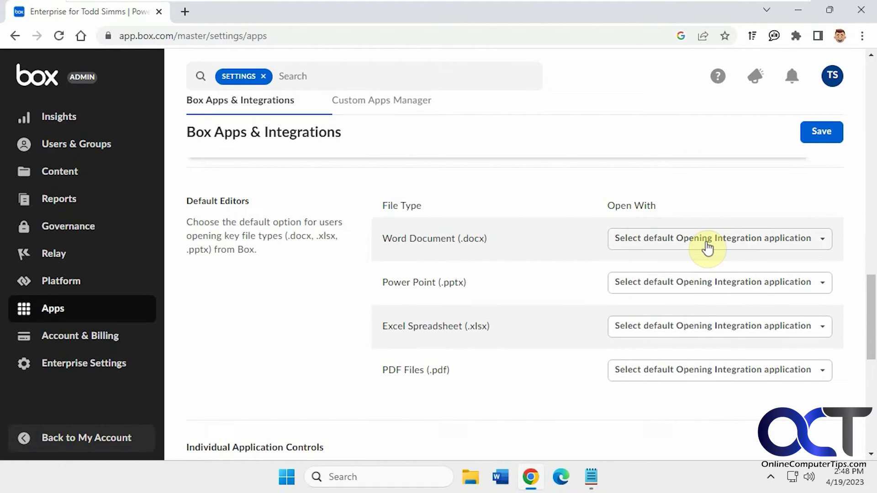
left_click(709, 246)
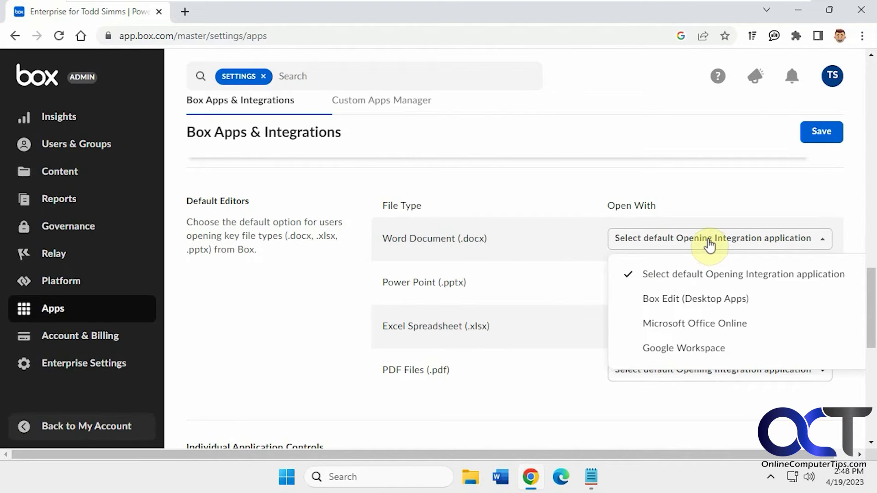
left_click(710, 245)
scroll(666, 284, "down", 4)
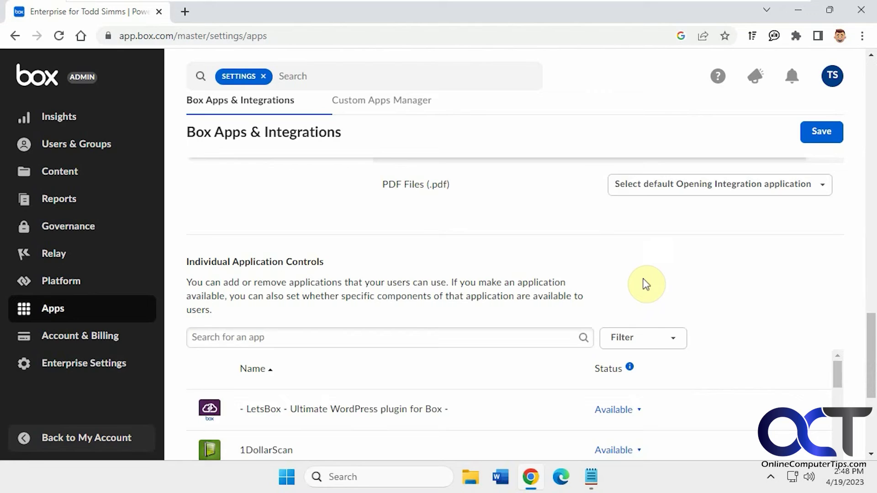
scroll(645, 284, "down", 2)
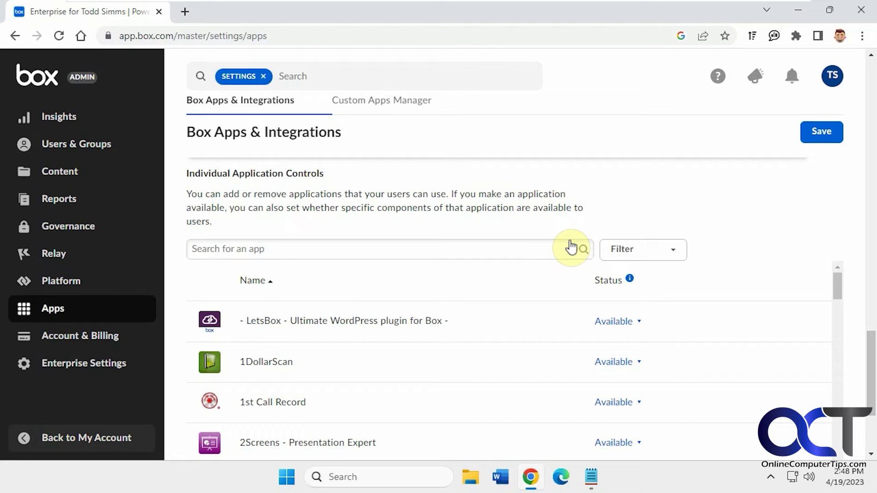
mouse_move(787, 327)
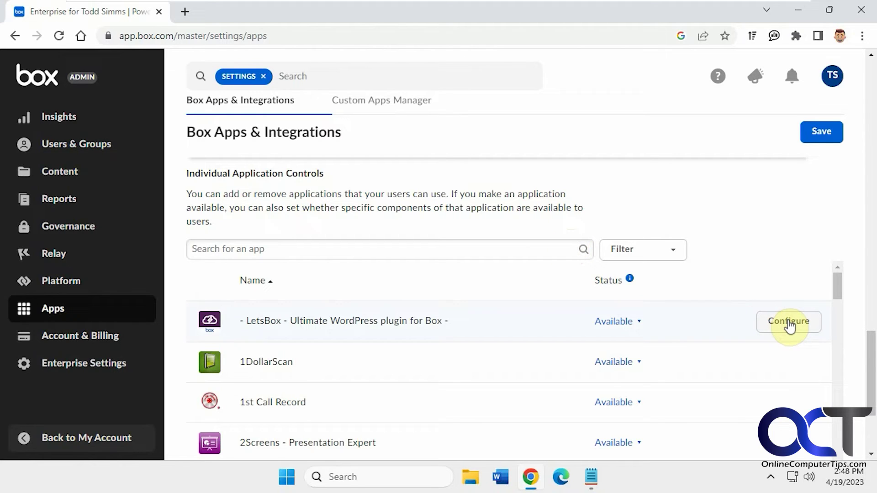
left_click(640, 322)
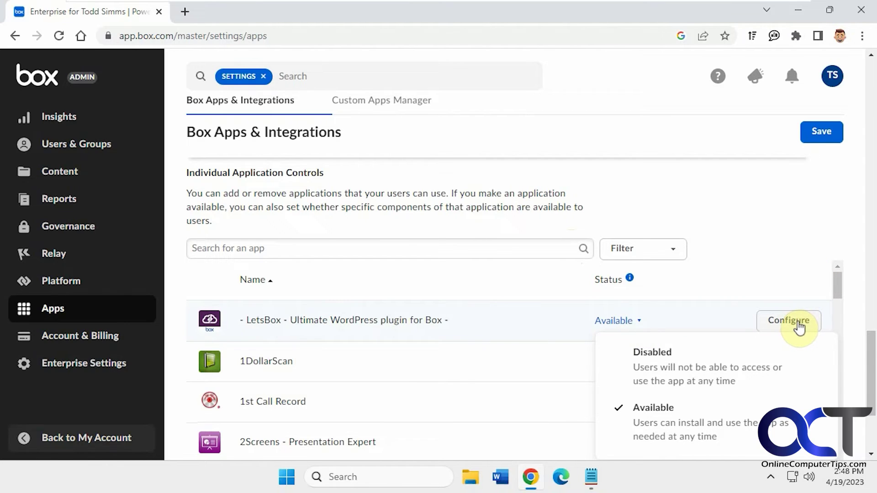
scroll(789, 254, "down", 4)
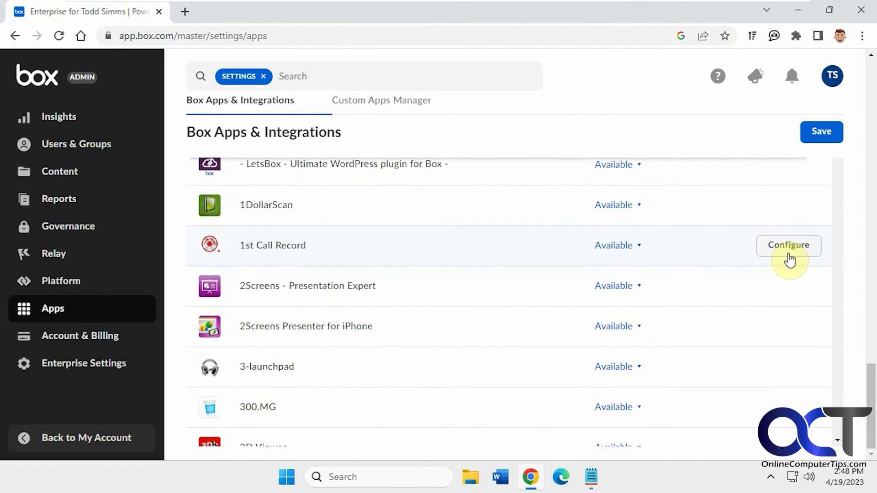
left_click(73, 312)
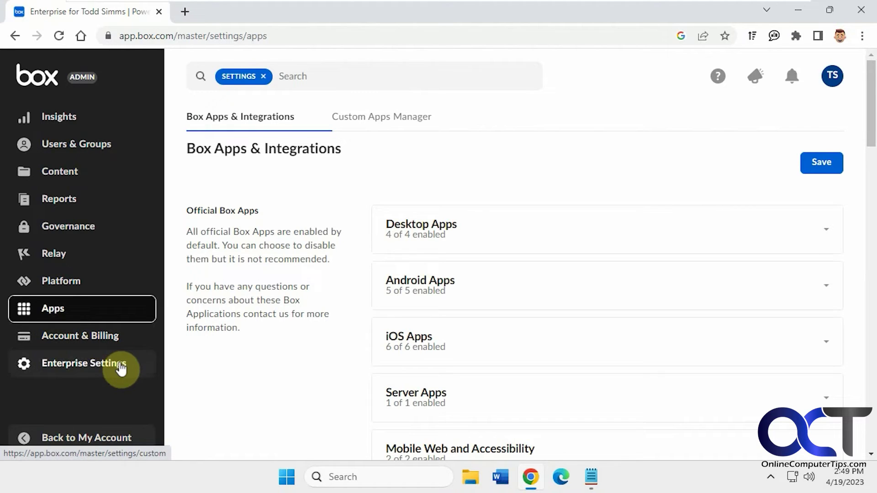
Review Enterprise Settings' Custom Setup down to File Version Limit, then switch to Security.
left_click(89, 366)
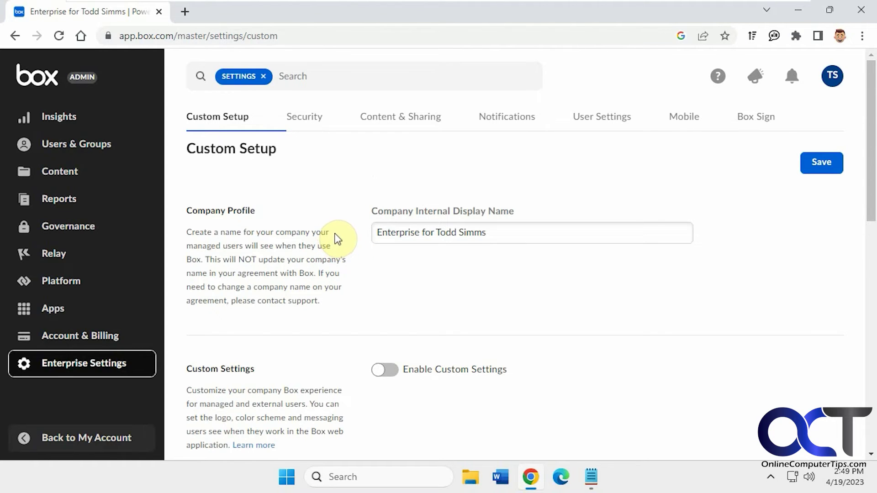
scroll(337, 239, "down", 4)
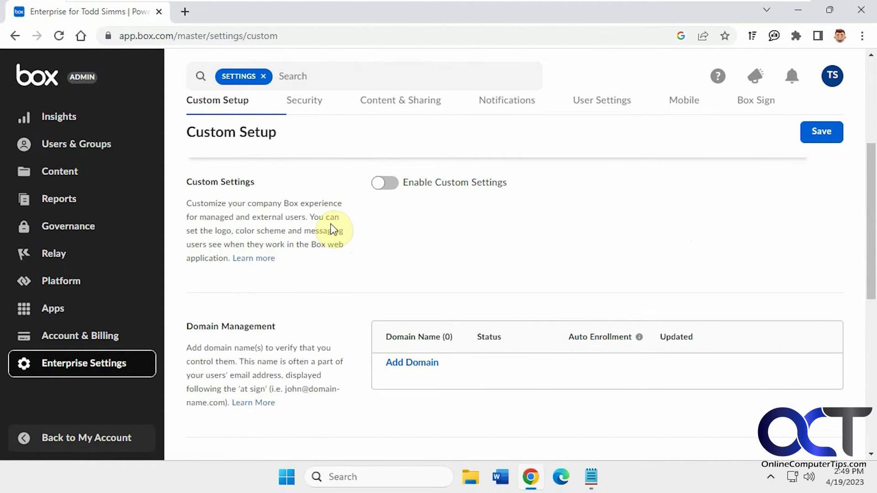
scroll(333, 230, "down", 1)
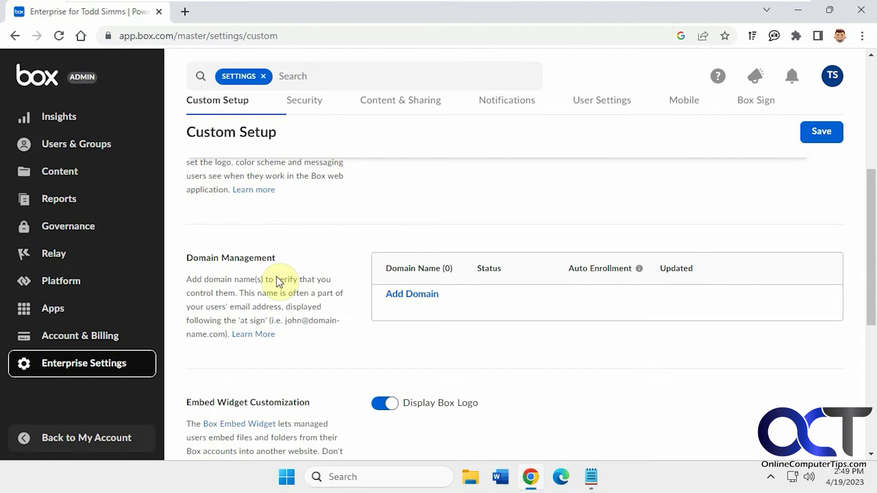
scroll(325, 276, "down", 3)
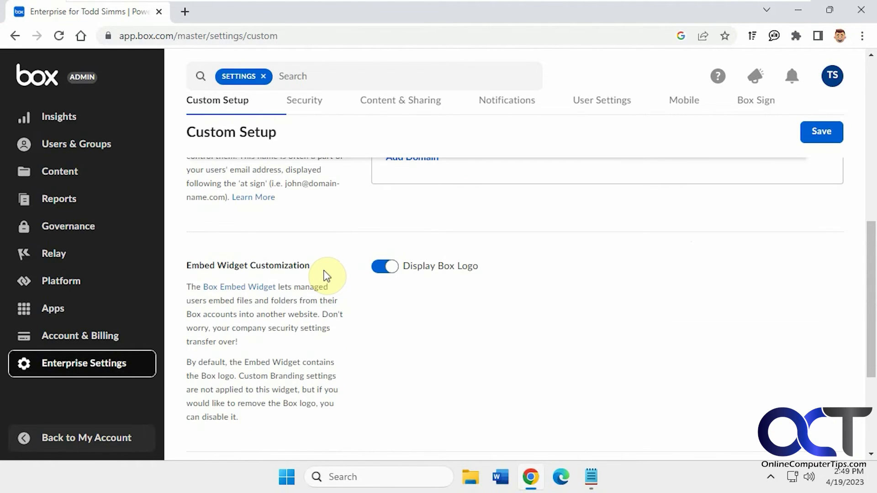
scroll(338, 272, "down", 4)
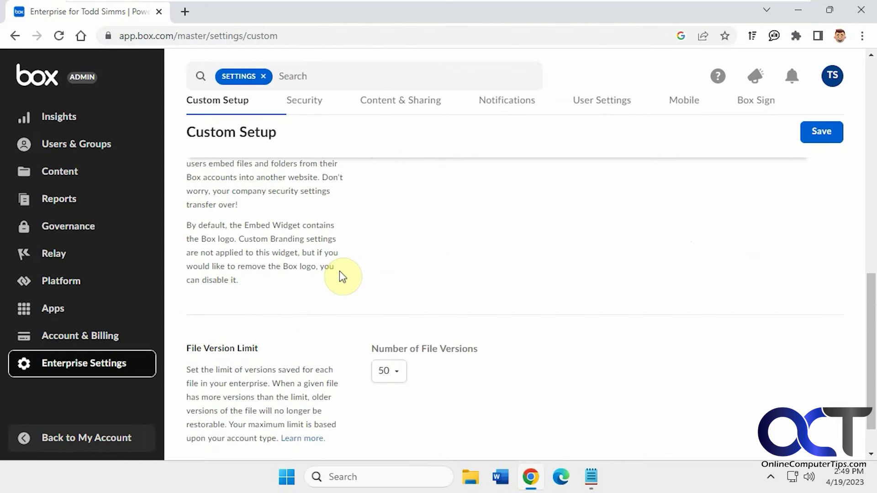
scroll(339, 271, "down", 1)
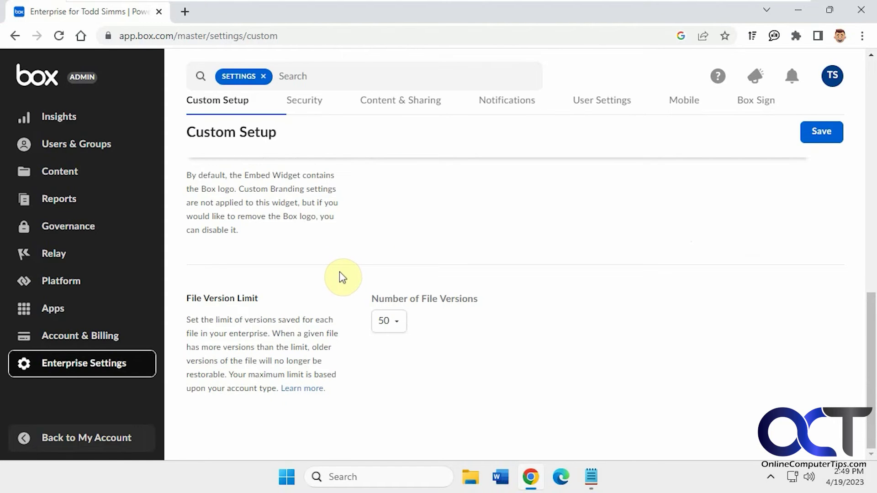
scroll(339, 271, "up", 7)
left_click(306, 100)
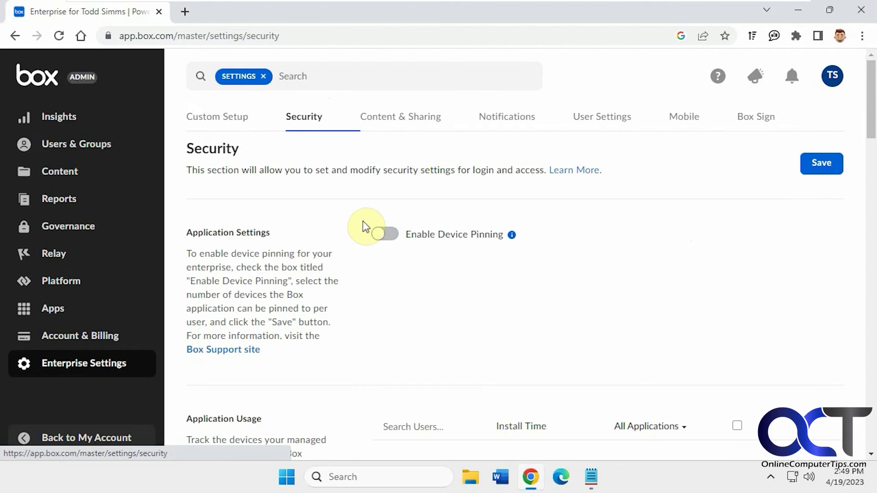
Scroll the Security tab down to Session Duration, then switch to Content & Sharing.
scroll(324, 241, "down", 10)
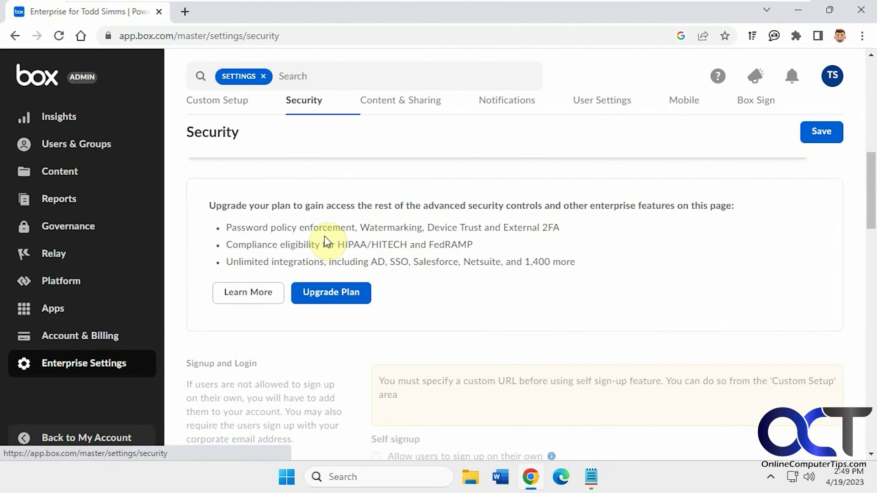
scroll(325, 237, "down", 3)
scroll(421, 195, "up", 3)
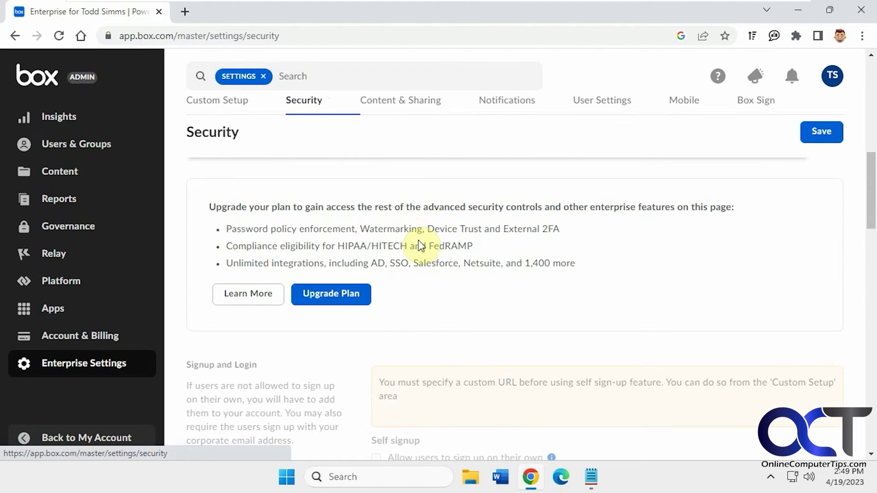
scroll(428, 249, "down", 3)
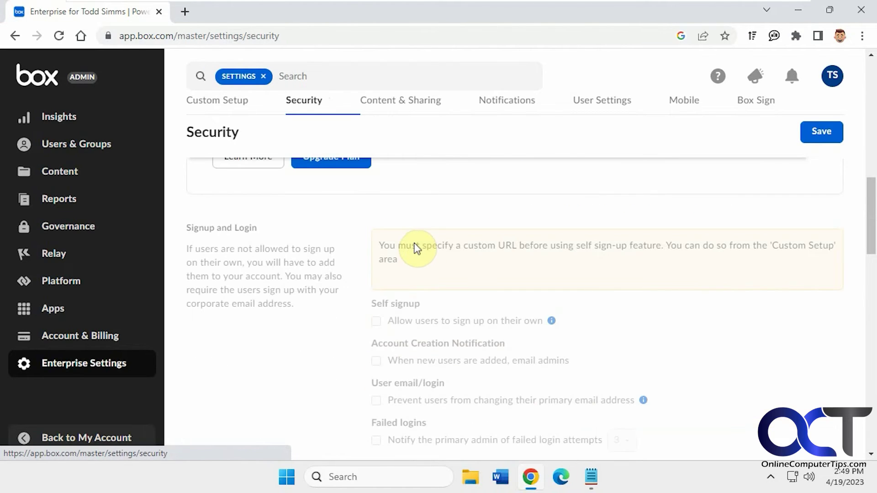
scroll(417, 248, "down", 12)
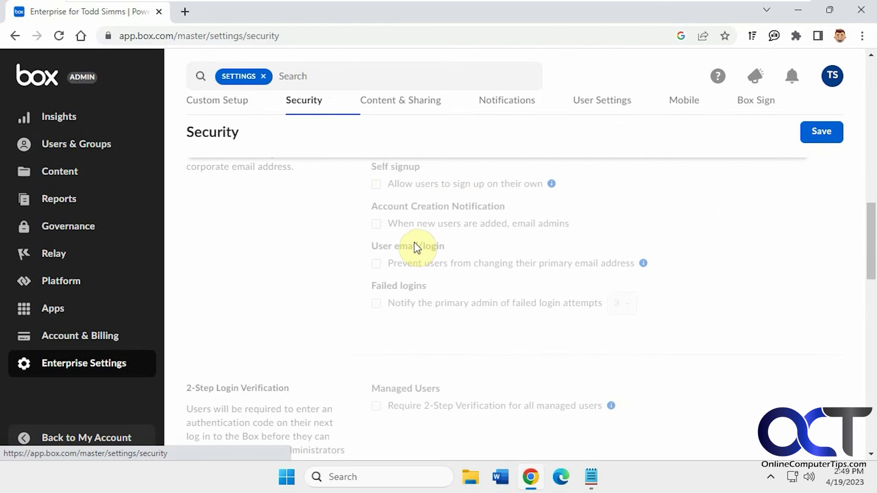
scroll(418, 249, "down", 15)
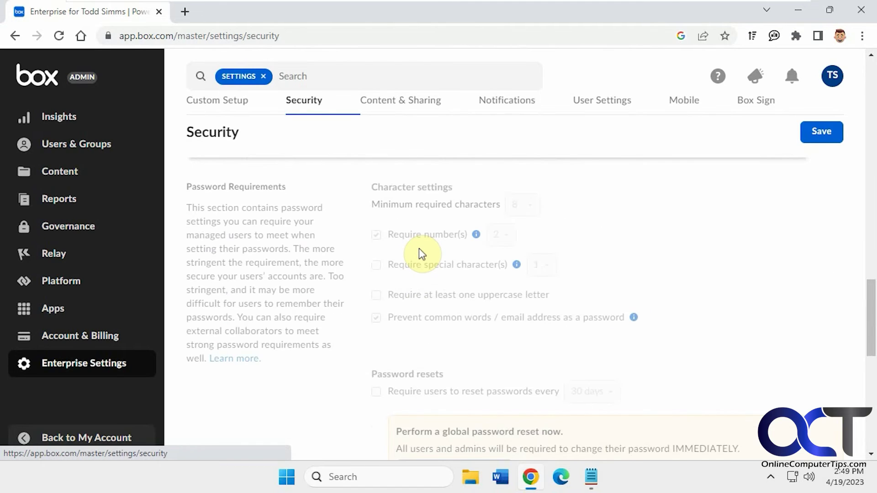
scroll(420, 254, "down", 2)
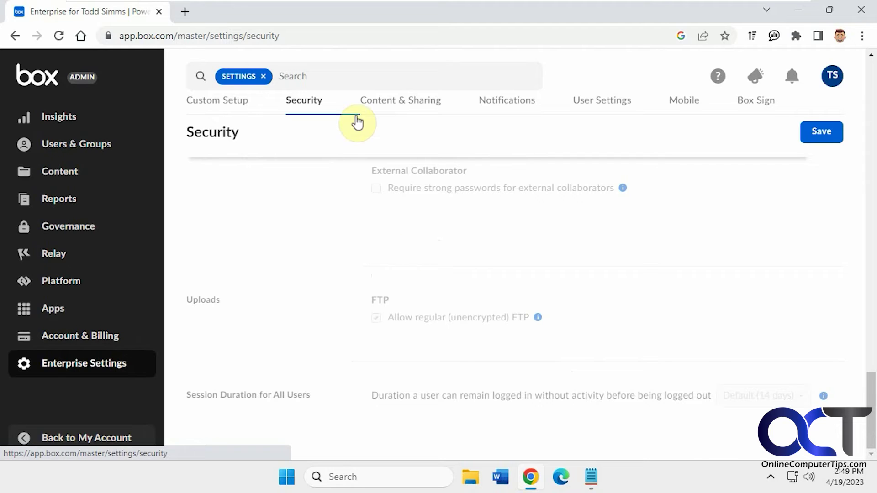
left_click(396, 102)
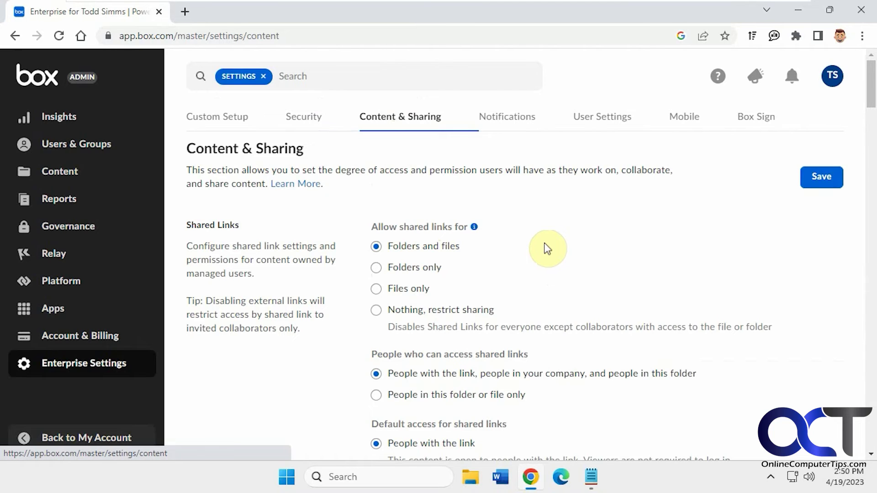
scroll(526, 269, "down", 7)
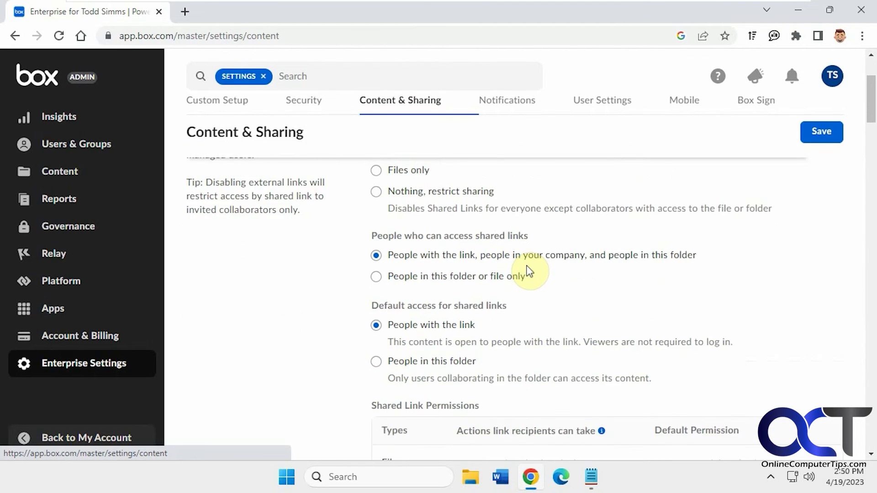
scroll(528, 271, "down", 9)
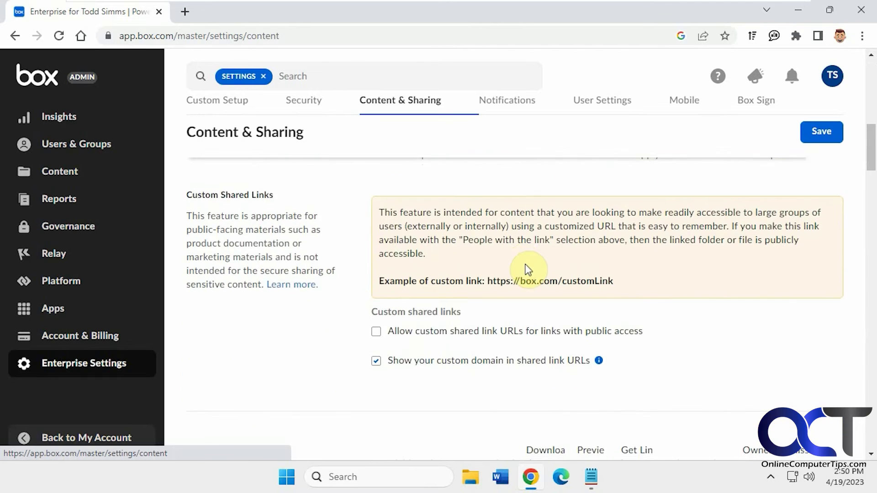
scroll(528, 269, "down", 2)
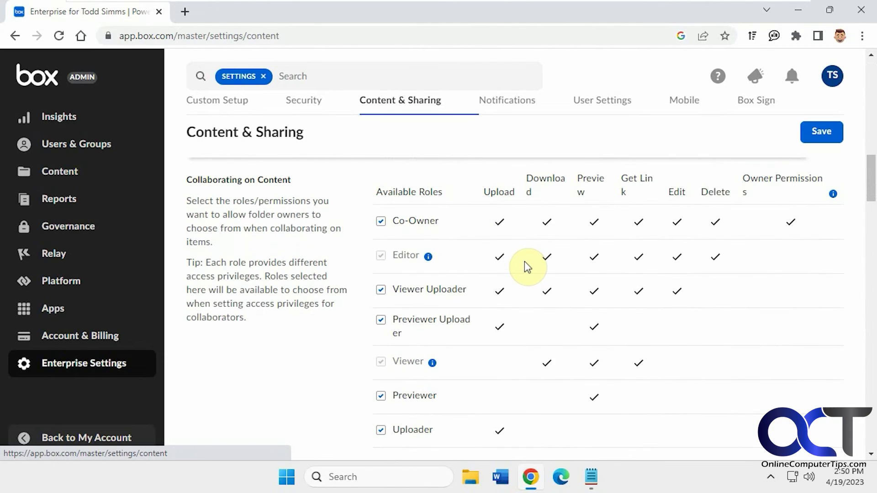
scroll(510, 246, "down", 7)
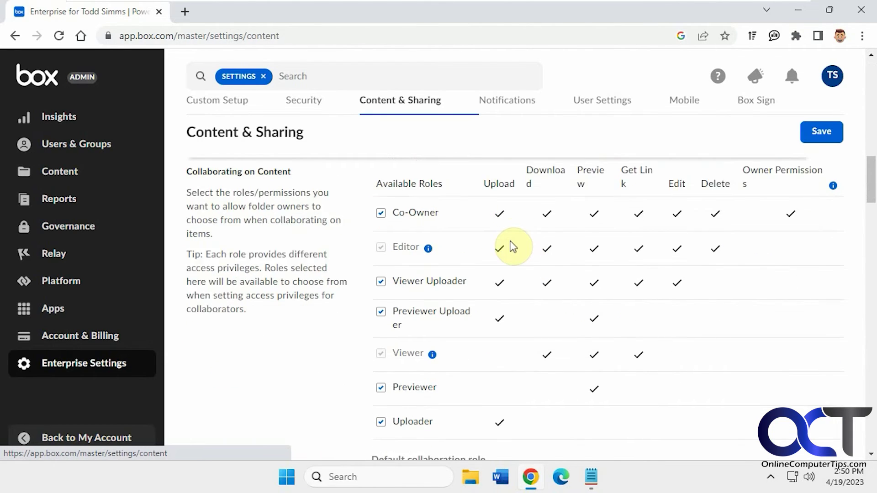
scroll(511, 246, "down", 4)
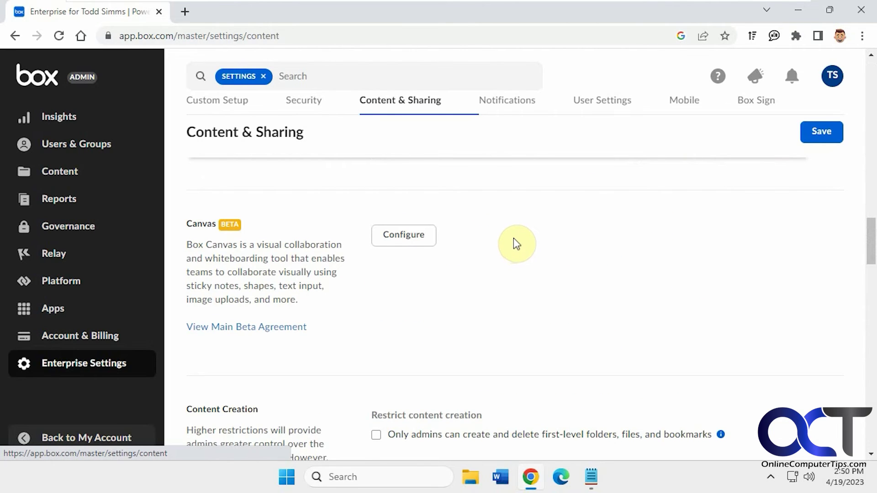
scroll(514, 243, "down", 4)
scroll(515, 243, "down", 3)
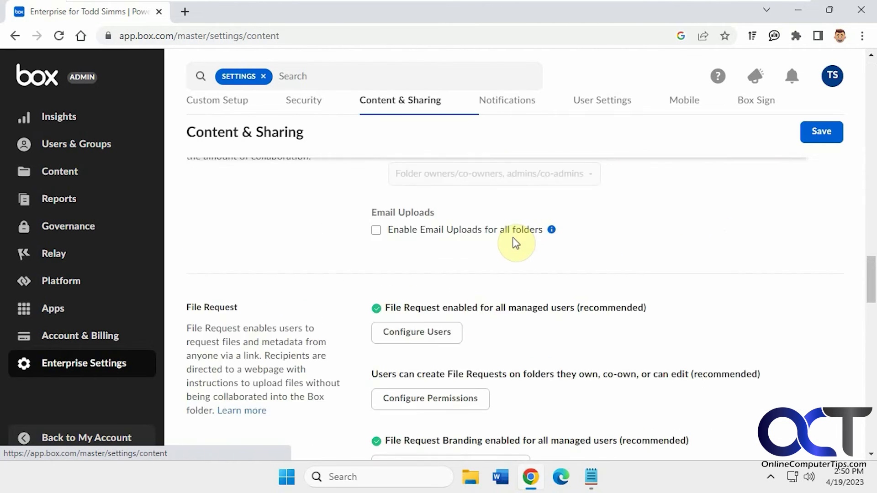
scroll(515, 243, "down", 2)
scroll(515, 243, "down", 7)
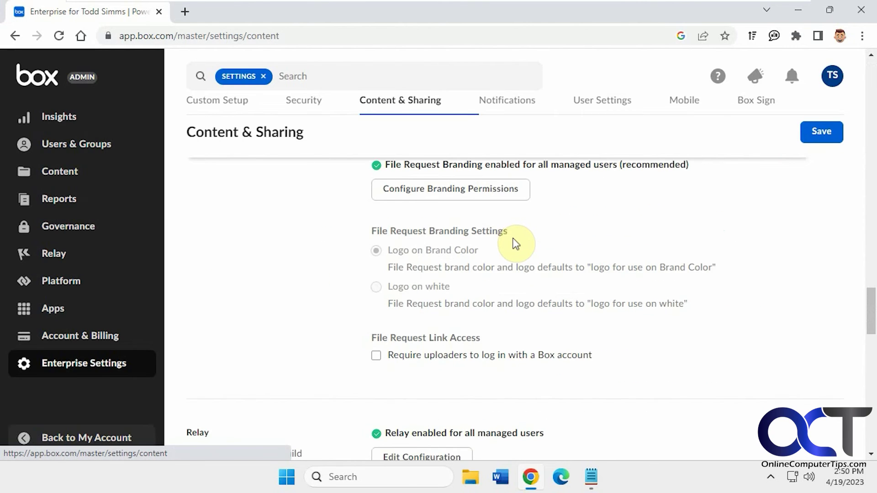
scroll(515, 244, "down", 10)
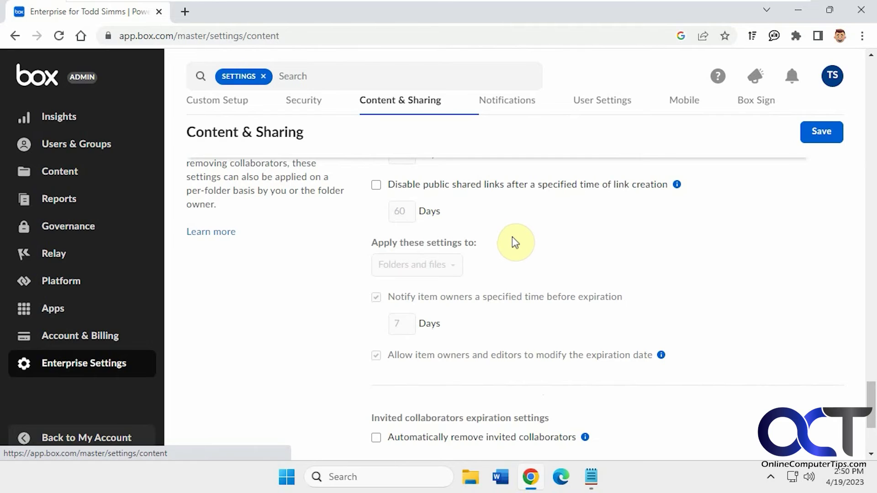
scroll(514, 240, "down", 4)
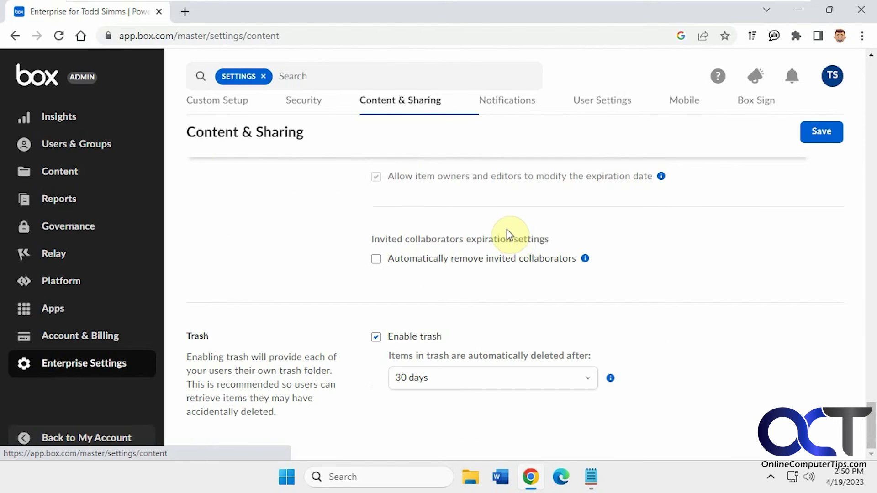
left_click(501, 103)
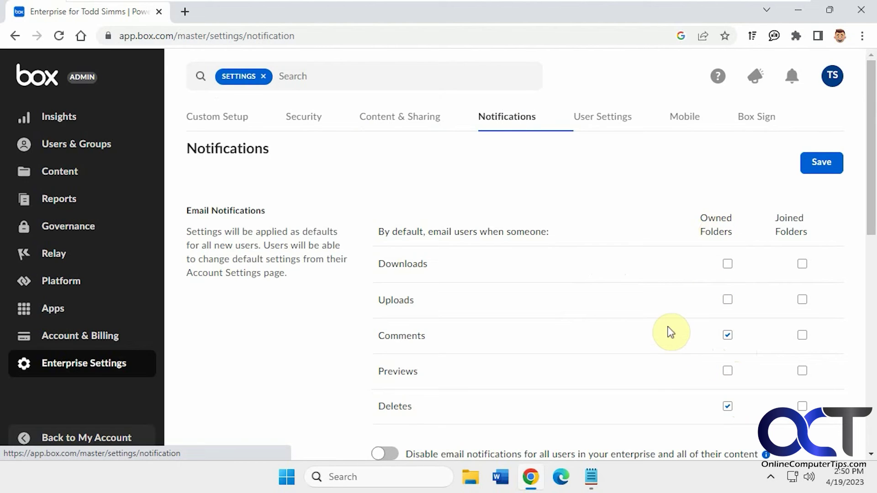
Review Email Notifications, Email Test and Email Settings, then move on to the User Settings tab.
scroll(667, 331, "down", 3)
scroll(788, 242, "up", 2)
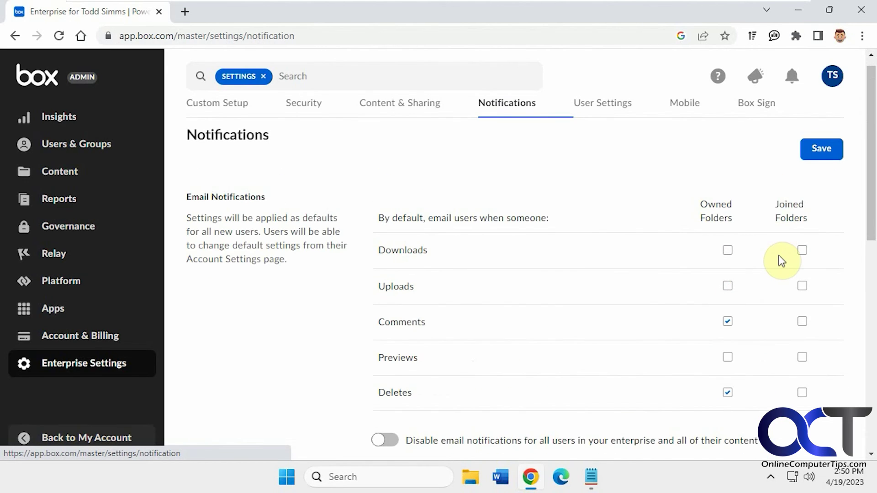
scroll(675, 323, "down", 3)
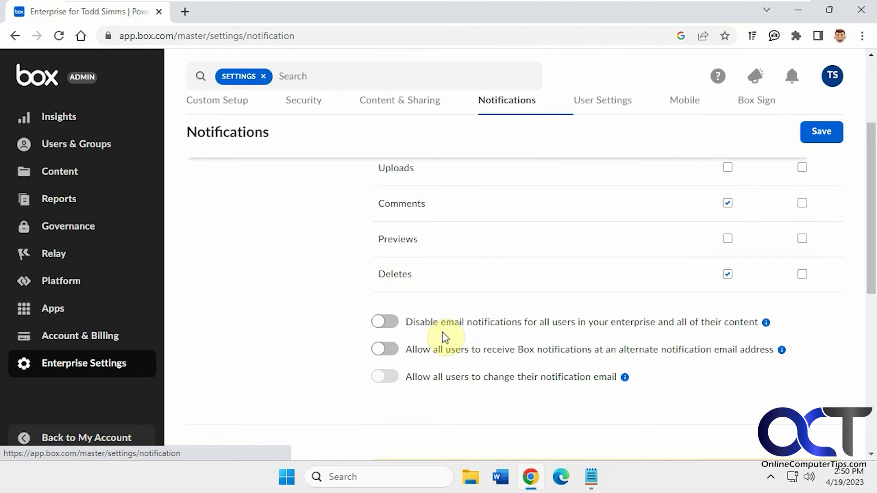
scroll(516, 365, "down", 5)
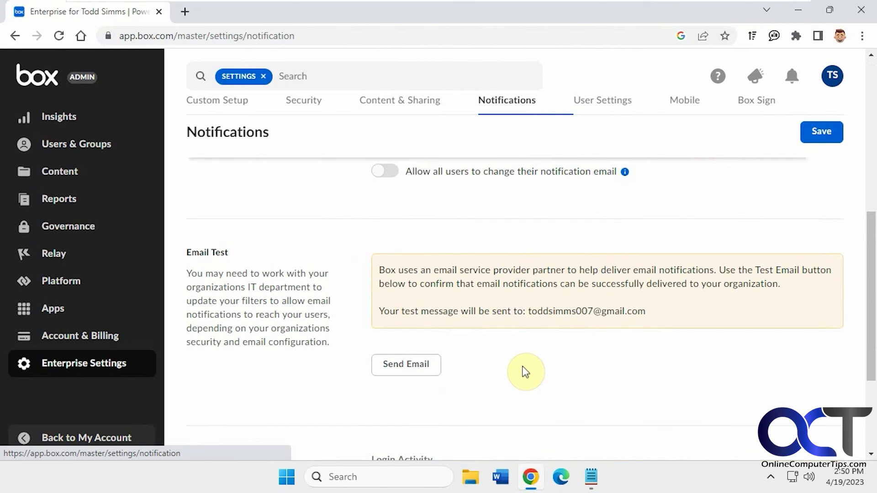
scroll(515, 338, "down", 3)
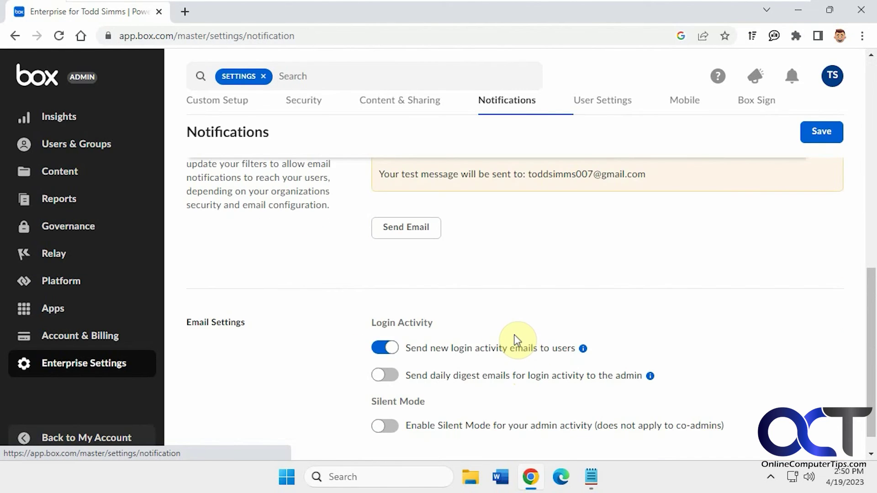
scroll(516, 340, "down", 1)
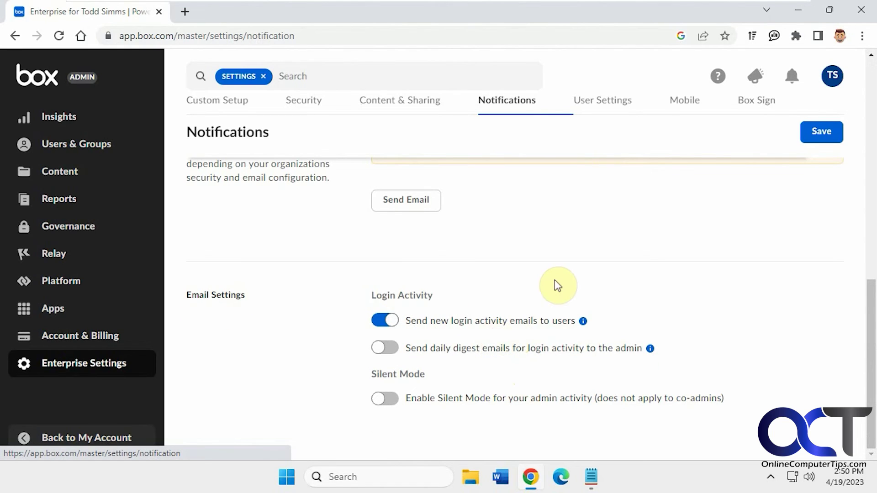
left_click(598, 102)
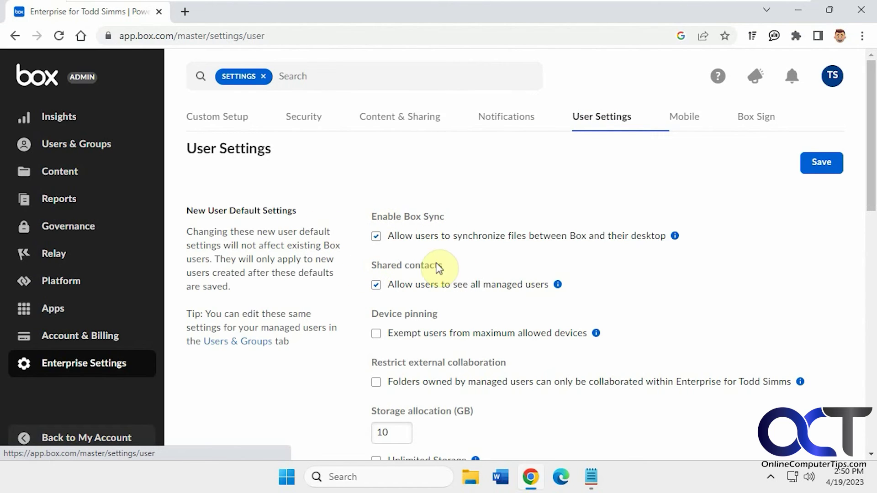
Review new user defaults, SSO, Promote Usage and Diagnostic Settings, then move on to the Mobile tab.
scroll(460, 260, "down", 1)
scroll(461, 260, "up", 1)
scroll(455, 264, "down", 4)
scroll(451, 260, "down", 3)
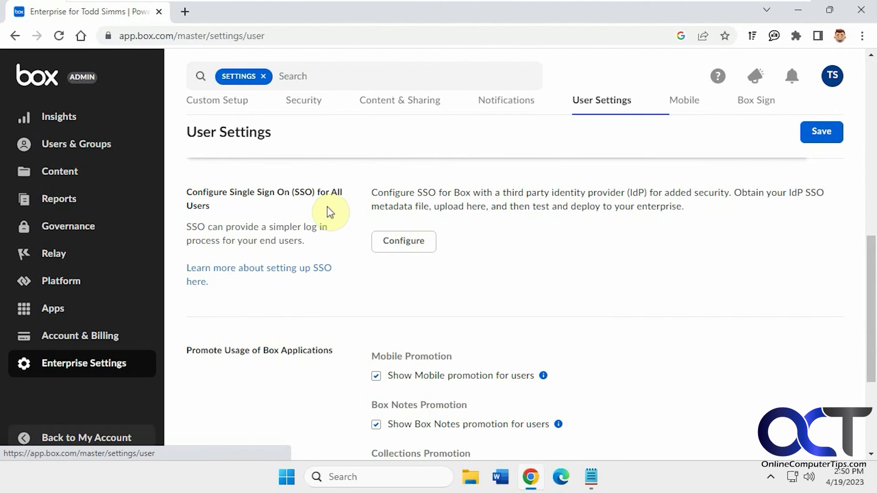
scroll(352, 250, "down", 3)
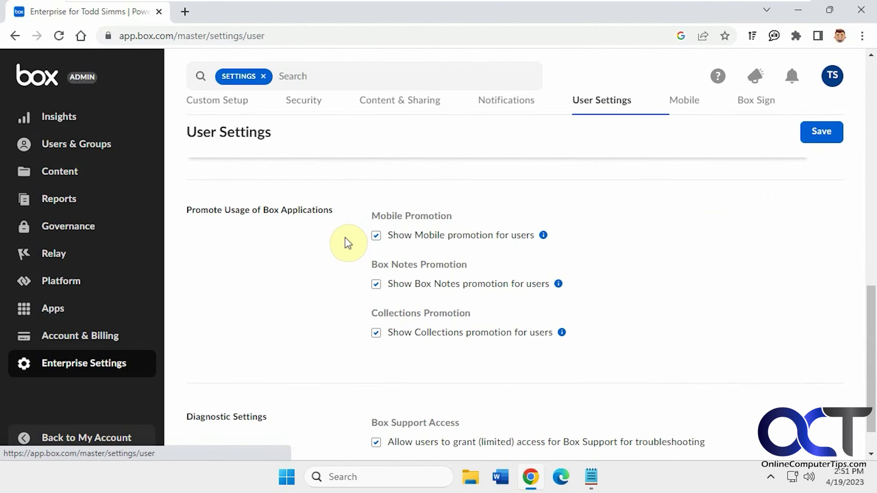
scroll(344, 237, "down", 1)
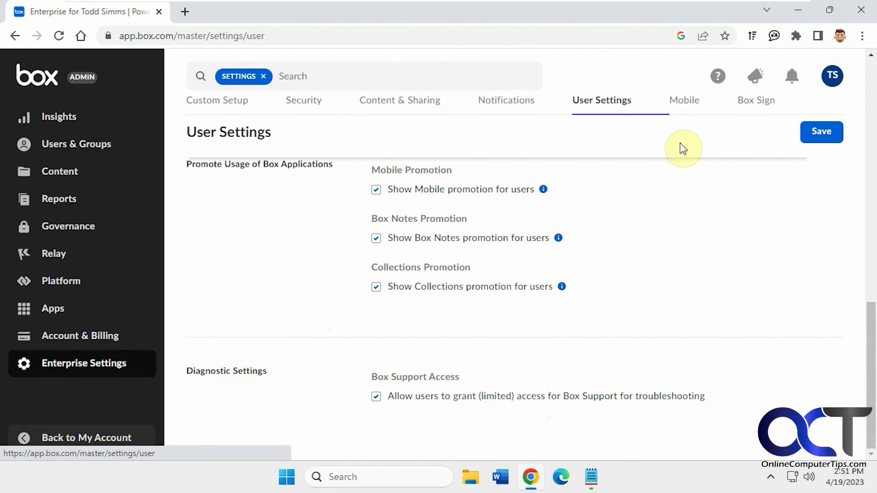
left_click(685, 105)
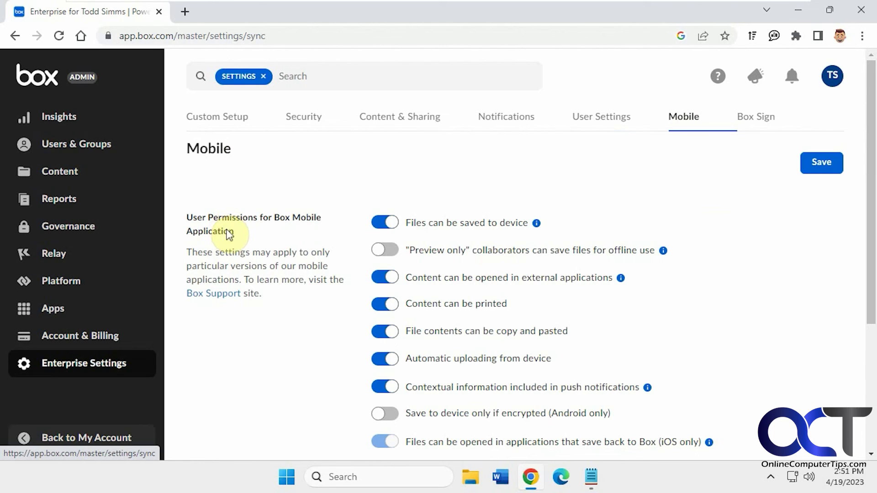
Review the Mobile permission toggles and passcode setting, then switch to the Box Sign tab.
scroll(676, 262, "down", 1)
scroll(675, 259, "down", 4)
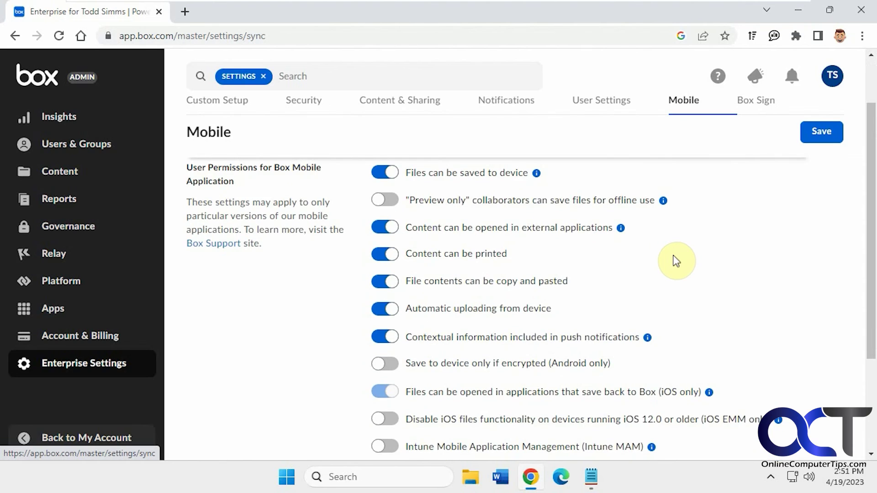
scroll(674, 258, "down", 1)
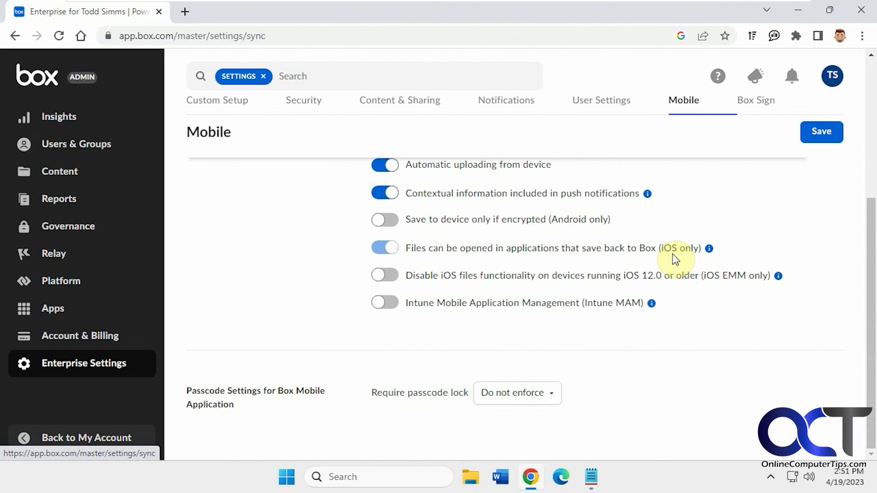
scroll(673, 254, "up", 5)
left_click(757, 123)
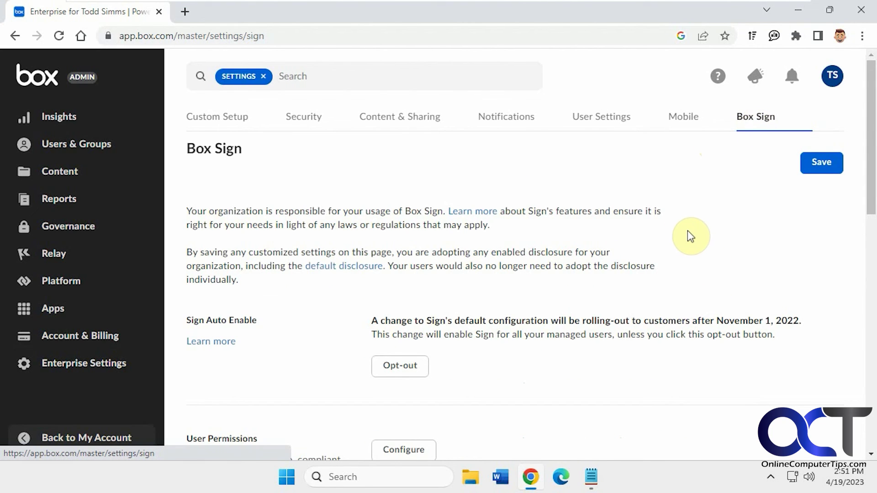
scroll(667, 256, "down", 1)
scroll(665, 259, "down", 4)
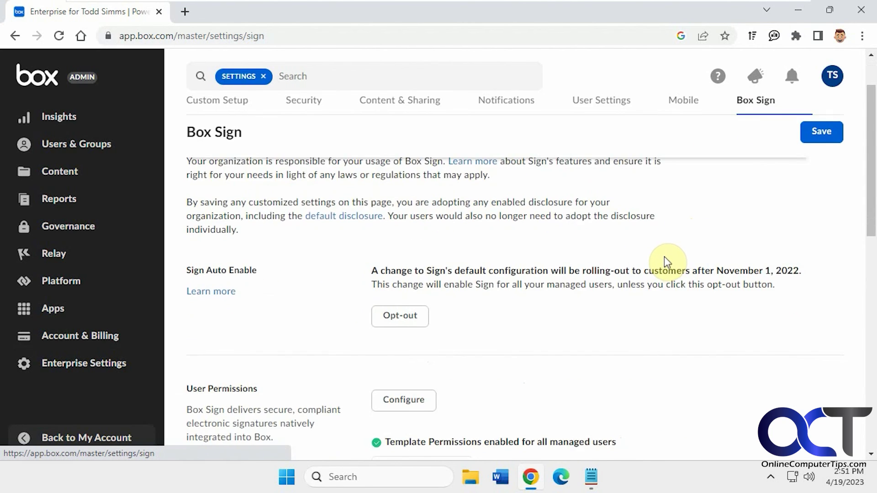
scroll(664, 259, "up", 2)
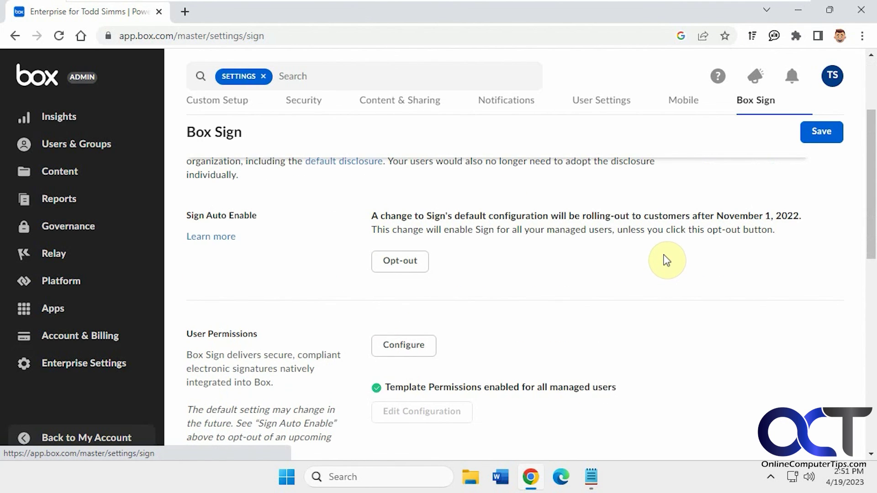
scroll(667, 260, "down", 5)
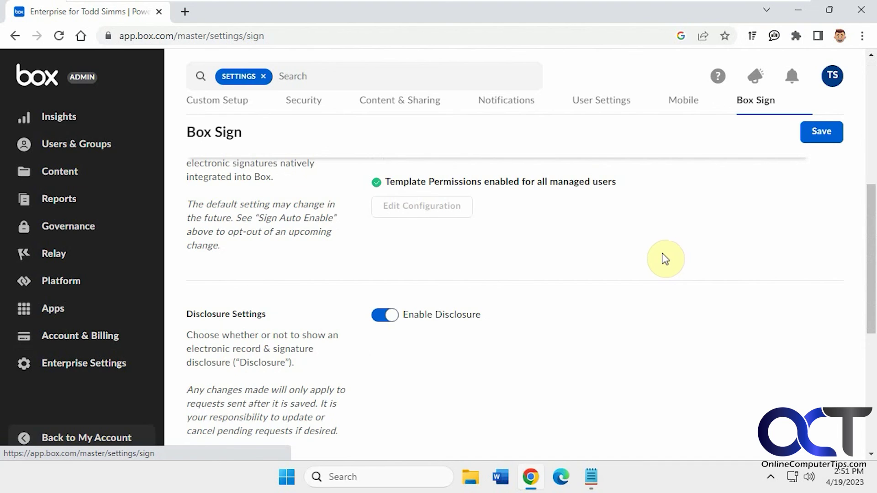
scroll(665, 259, "down", 7)
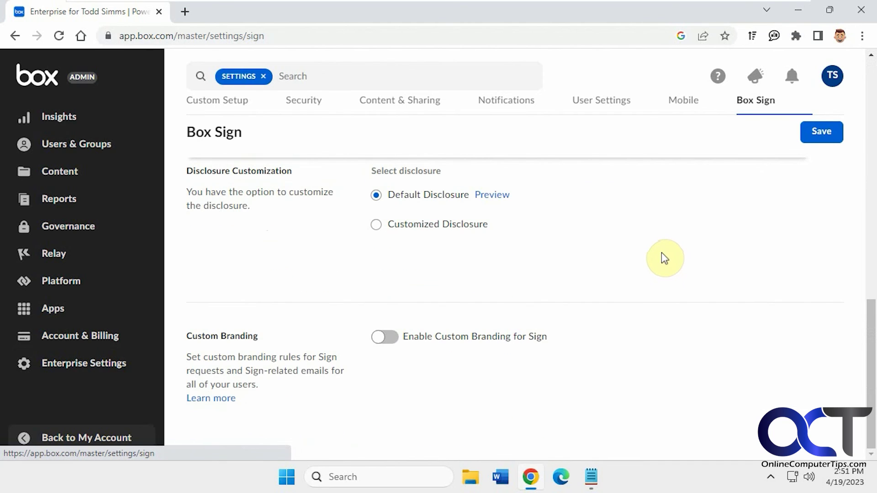
scroll(663, 258, "up", 8)
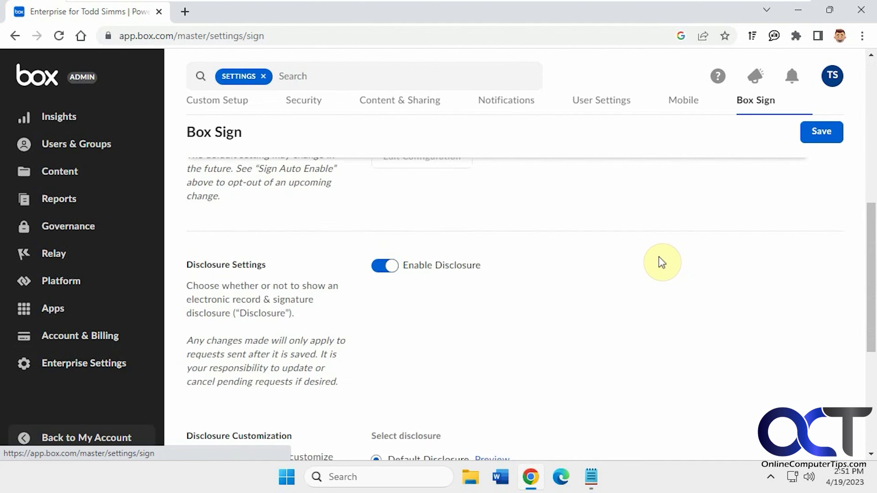